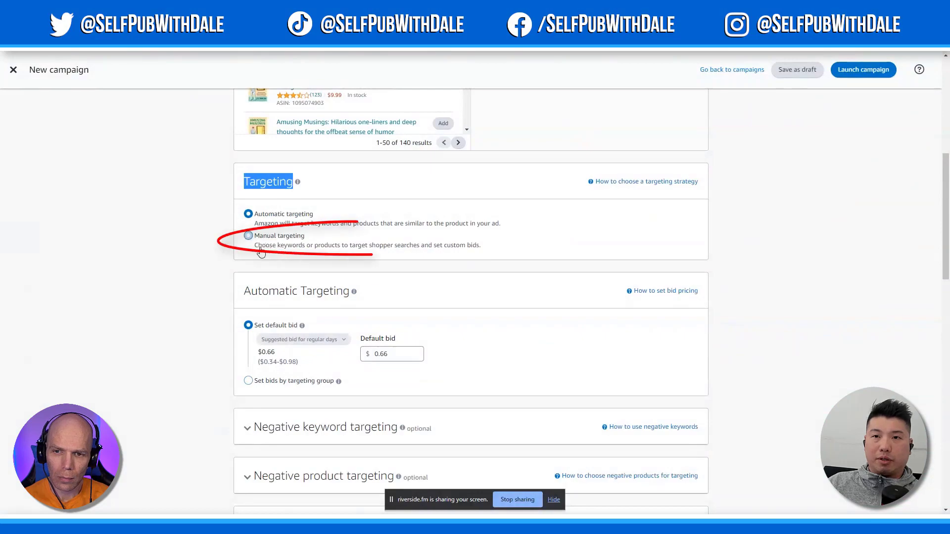
# - Set the campaign to manual targeting with product targeting, and list the suggested individual products
pyautogui.click(249, 236)
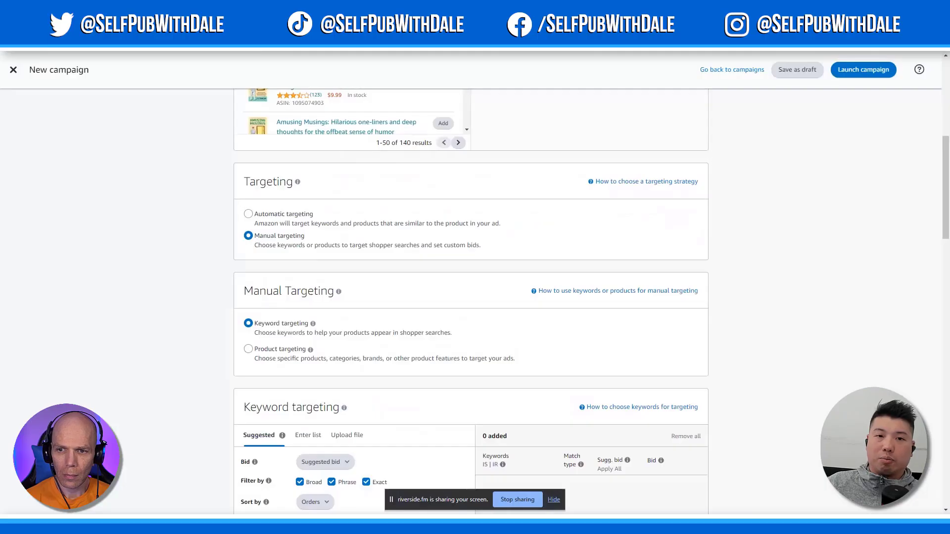
pyautogui.scroll(-1, 239, 267)
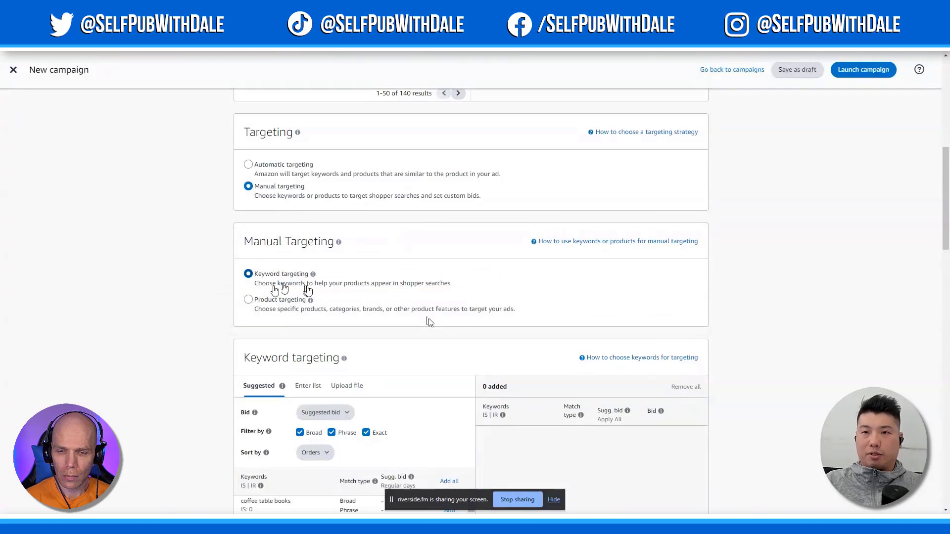
pyautogui.click(248, 300)
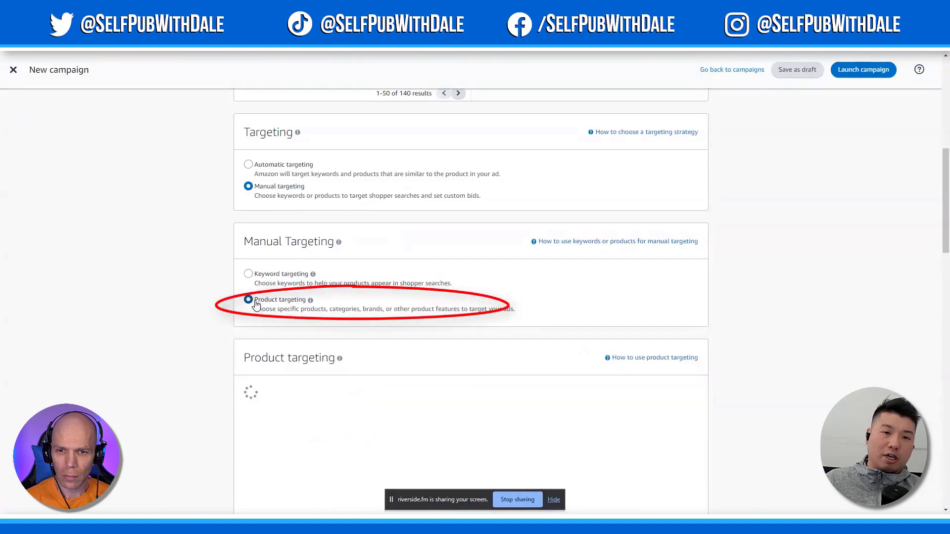
pyautogui.scroll(-4, 277, 297)
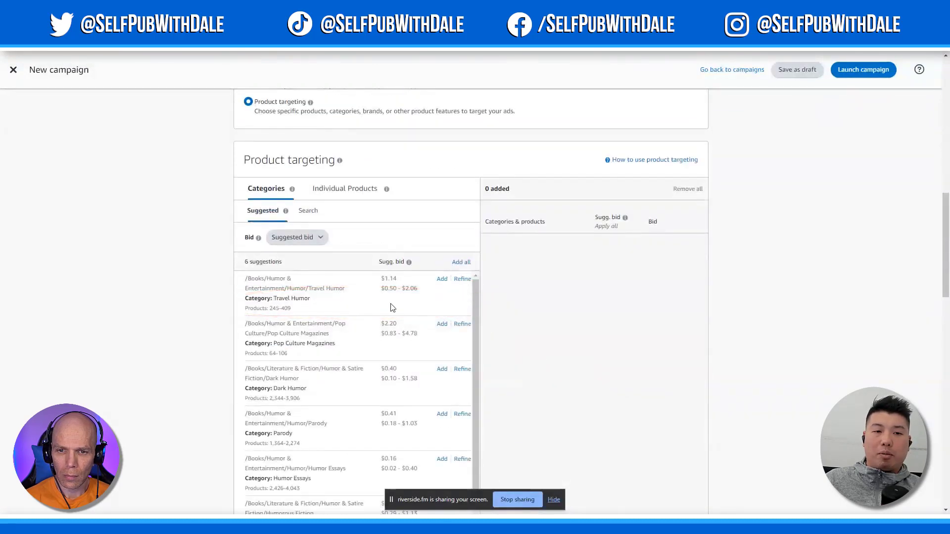
pyautogui.click(332, 188)
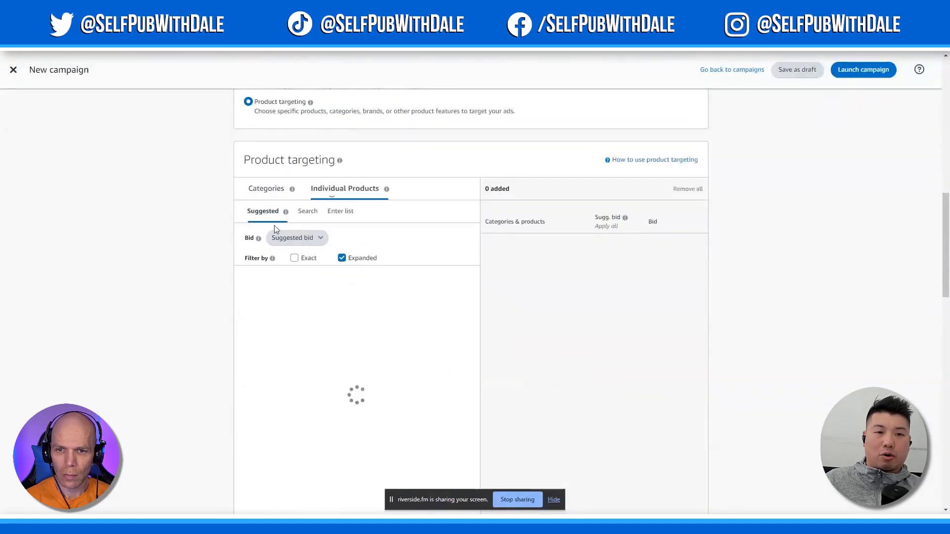
# - Open the suggested book "Deeper Thoughts, All New" in a separate page and look through its related-product sections
pyautogui.rightClick(311, 296)
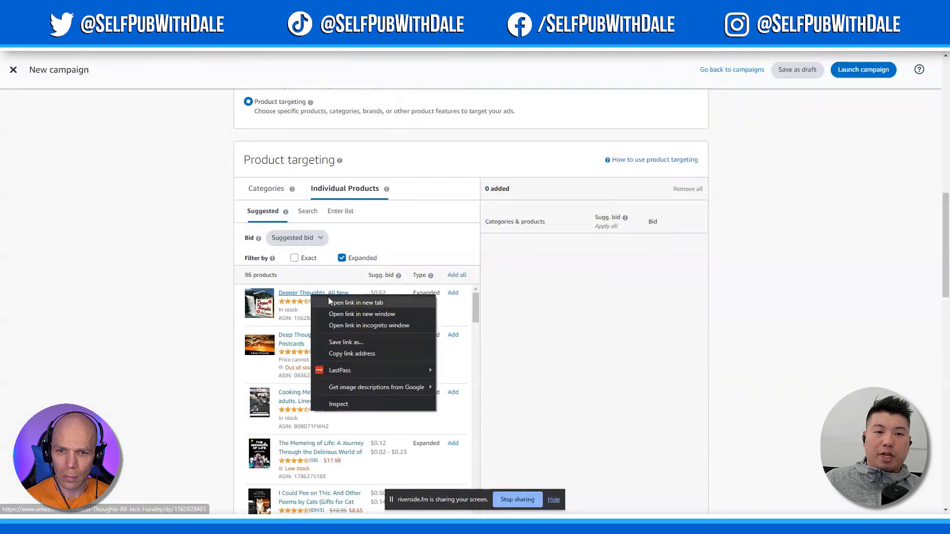
pyautogui.click(330, 301)
pyautogui.click(635, 7)
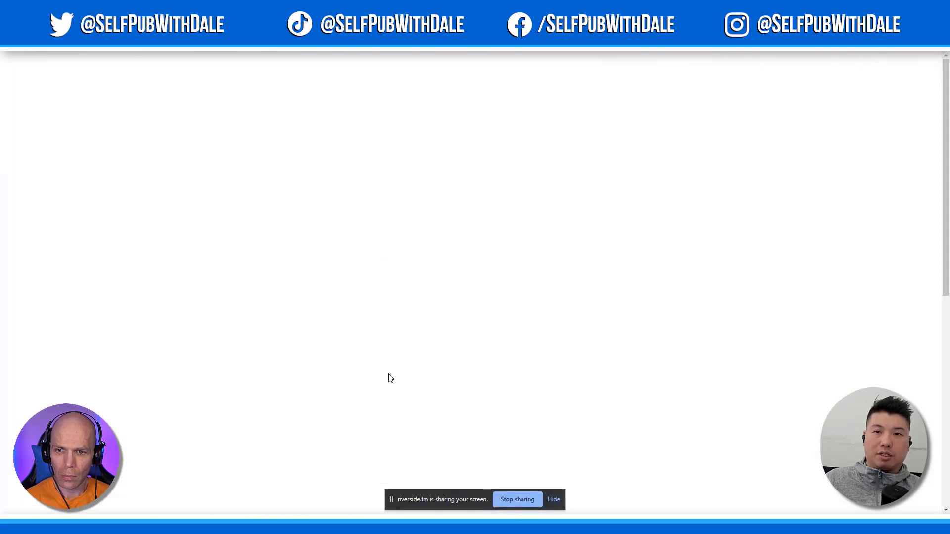
pyautogui.scroll(-4, 718, 265)
pyautogui.scroll(-10, 718, 265)
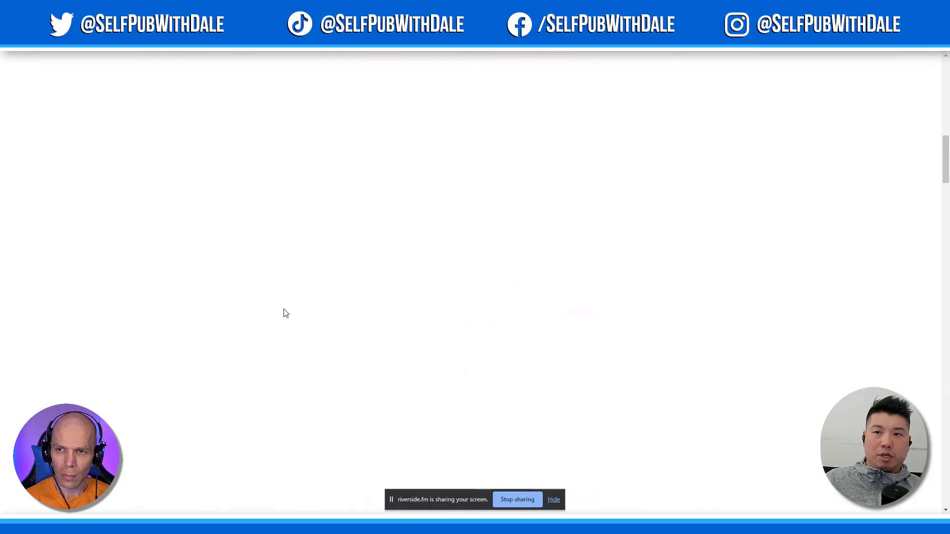
pyautogui.scroll(3, 294, 257)
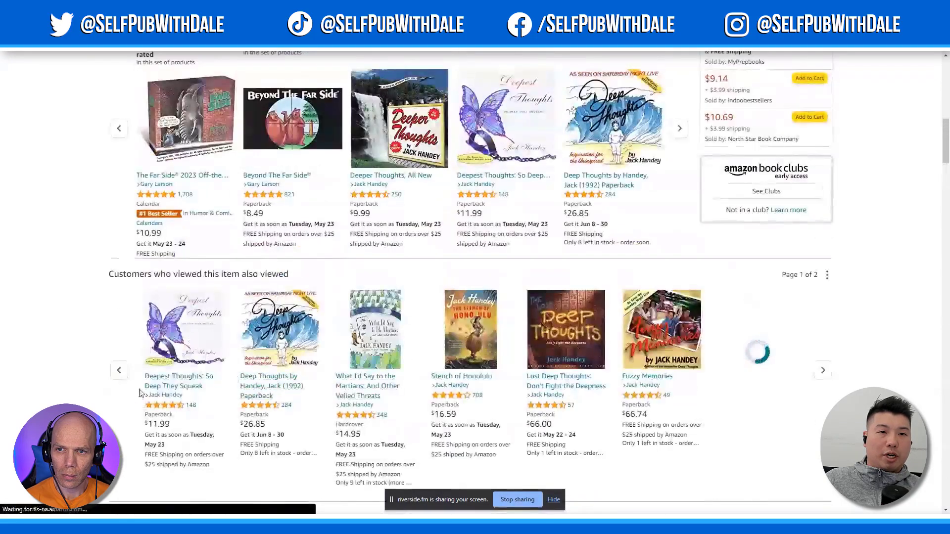
pyautogui.scroll(6, 380, 354)
pyautogui.scroll(-3, 313, 365)
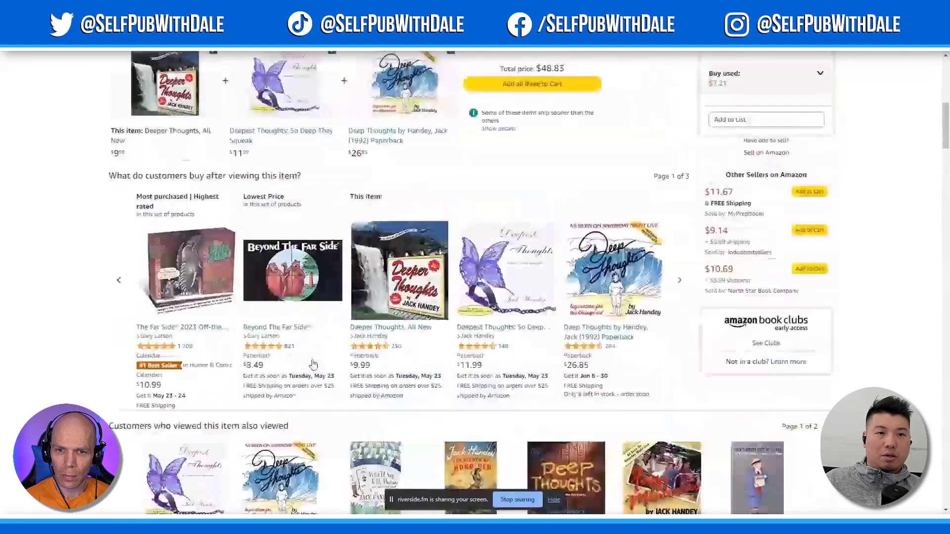
pyautogui.scroll(-15, 312, 365)
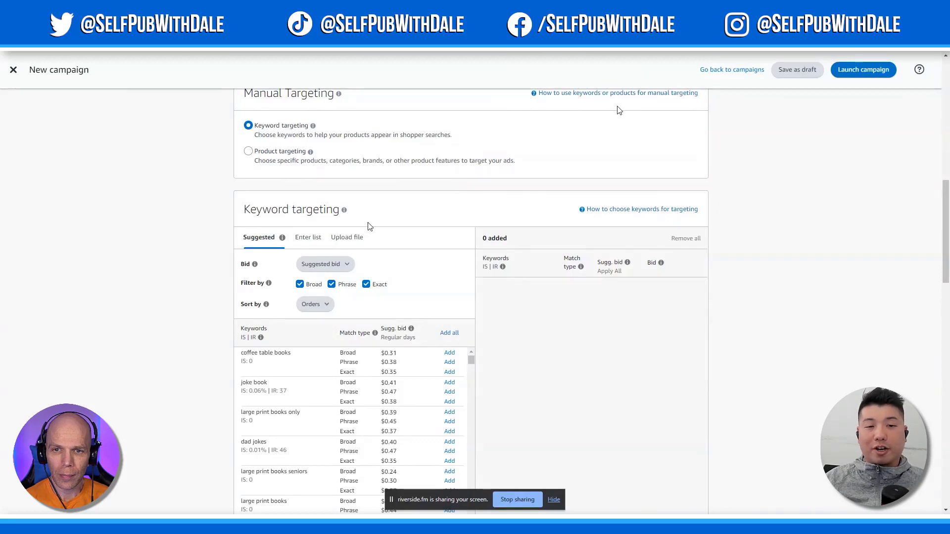
# - Examine the broad, phrase and exact match types offered for the suggested keyword "coffee table books"
pyautogui.click(346, 212)
pyautogui.scroll(-2, 348, 216)
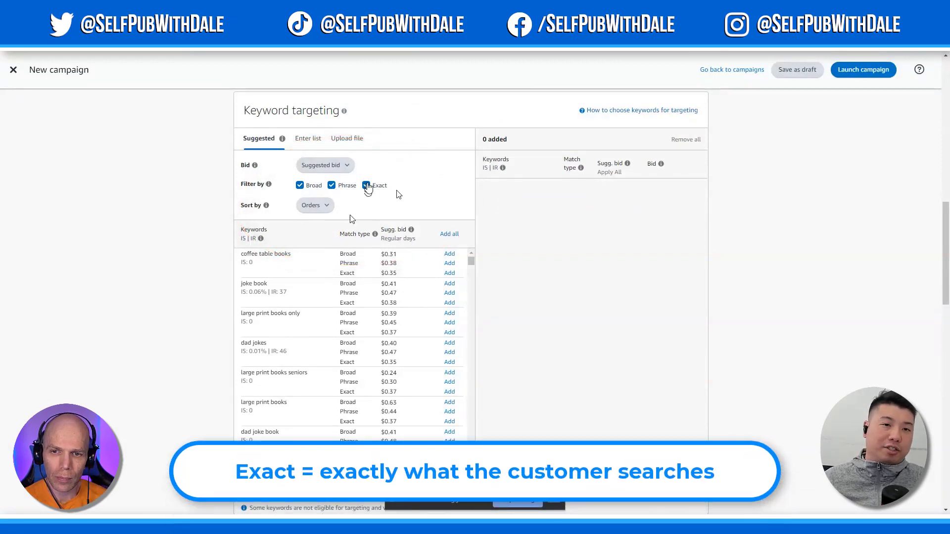
pyautogui.moveTo(298, 257); pyautogui.dragTo(240, 258)
pyautogui.click(347, 210)
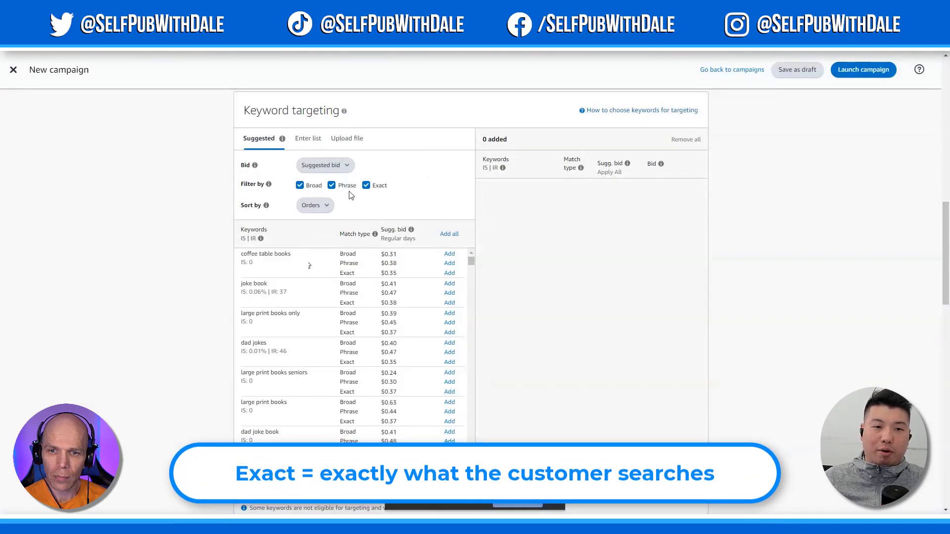
pyautogui.moveTo(241, 256)
pyautogui.mouseDown()
pyautogui.moveTo(297, 256)
pyautogui.moveTo(241, 258)
pyautogui.mouseUp()
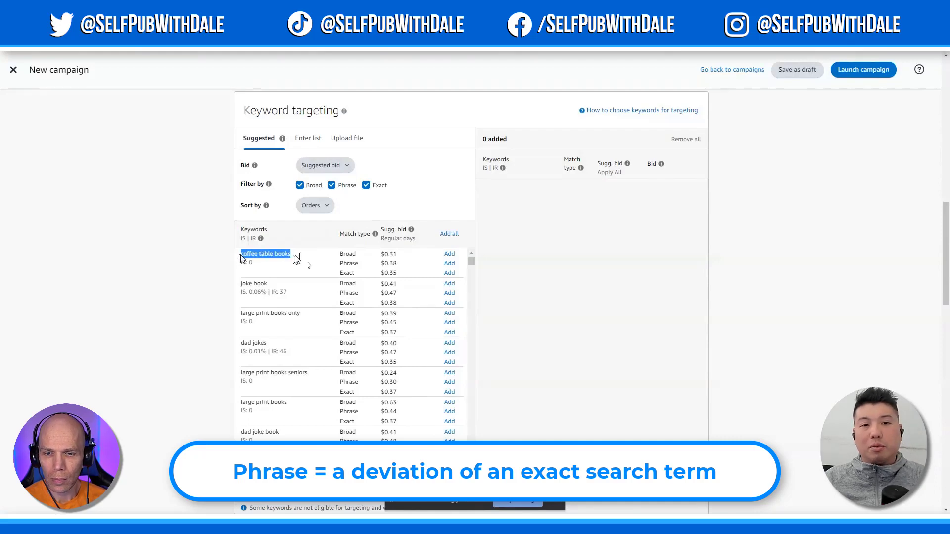
pyautogui.moveTo(297, 257); pyautogui.dragTo(247, 257)
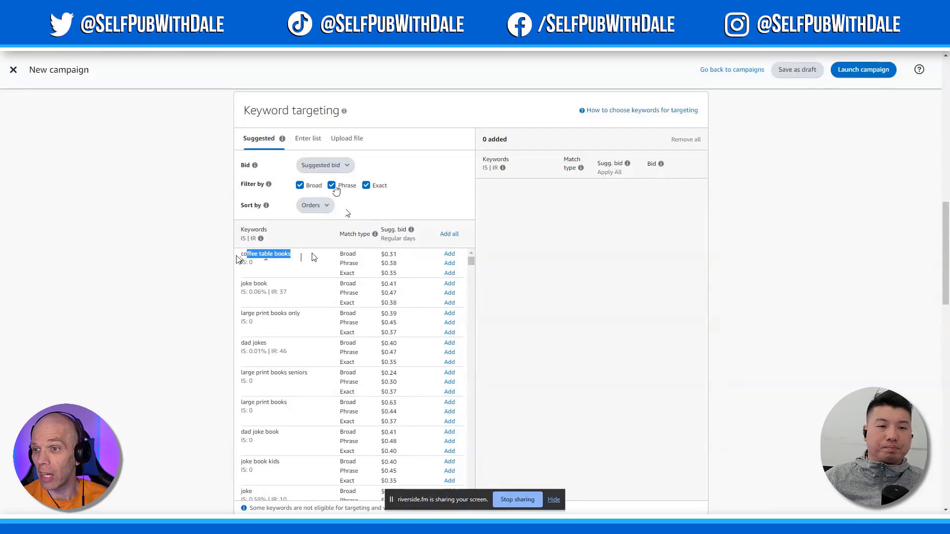
pyautogui.click(296, 257)
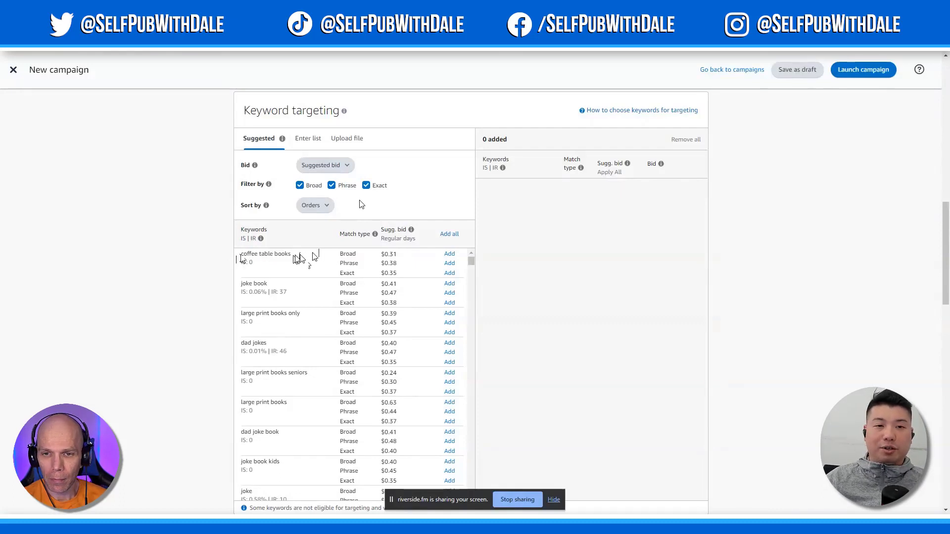
pyautogui.moveTo(338, 268); pyautogui.dragTo(361, 268)
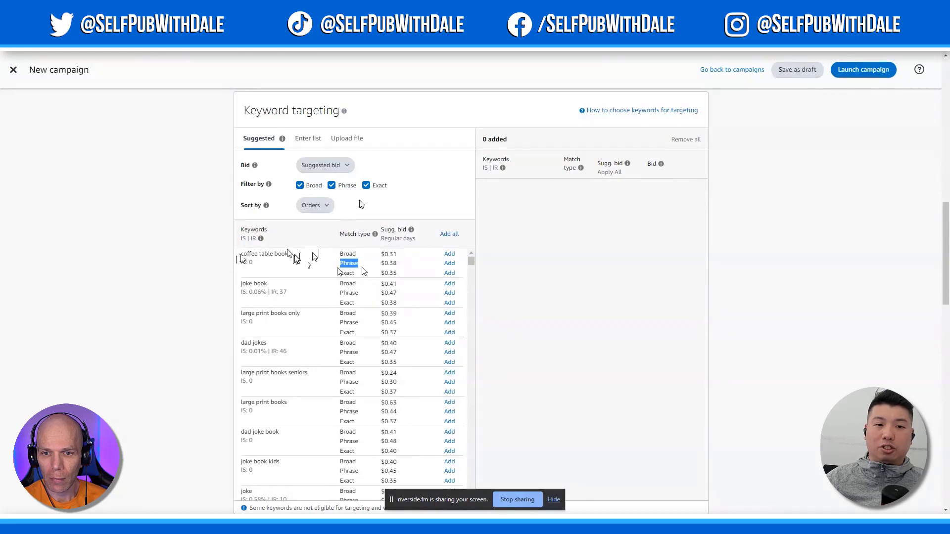
pyautogui.moveTo(292, 253)
pyautogui.mouseDown()
pyautogui.moveTo(240, 255)
pyautogui.moveTo(294, 253)
pyautogui.mouseUp()
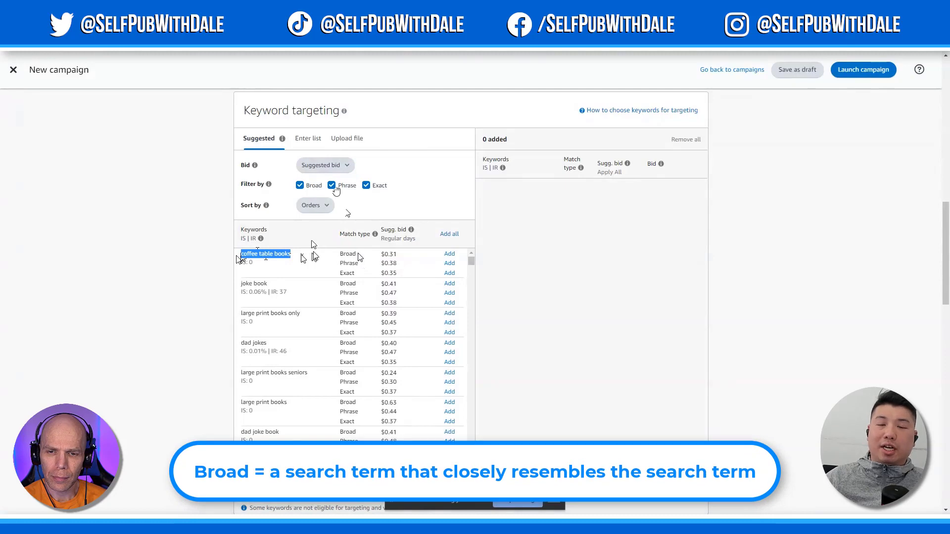
pyautogui.click(315, 256)
pyautogui.moveTo(292, 255); pyautogui.dragTo(239, 255)
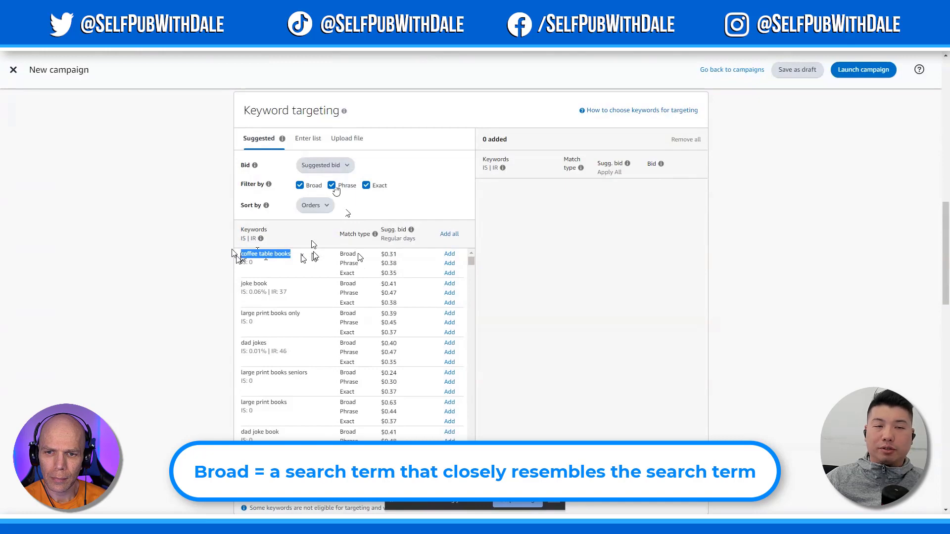
pyautogui.click(273, 255)
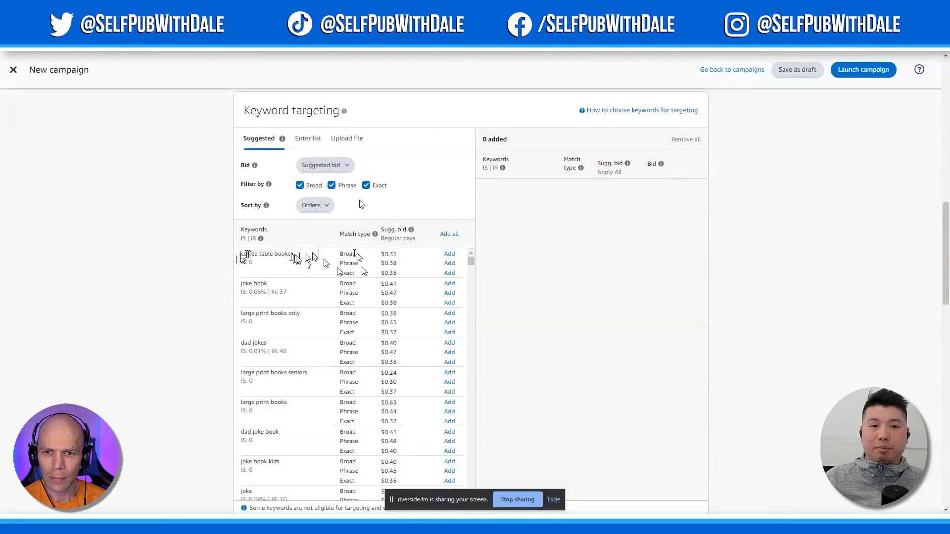
pyautogui.moveTo(291, 254); pyautogui.dragTo(241, 254)
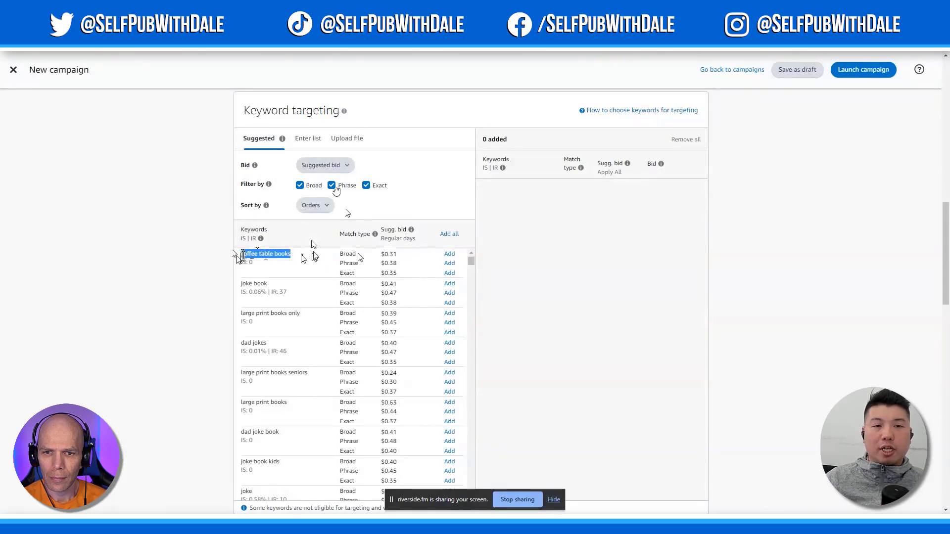
pyautogui.click(295, 266)
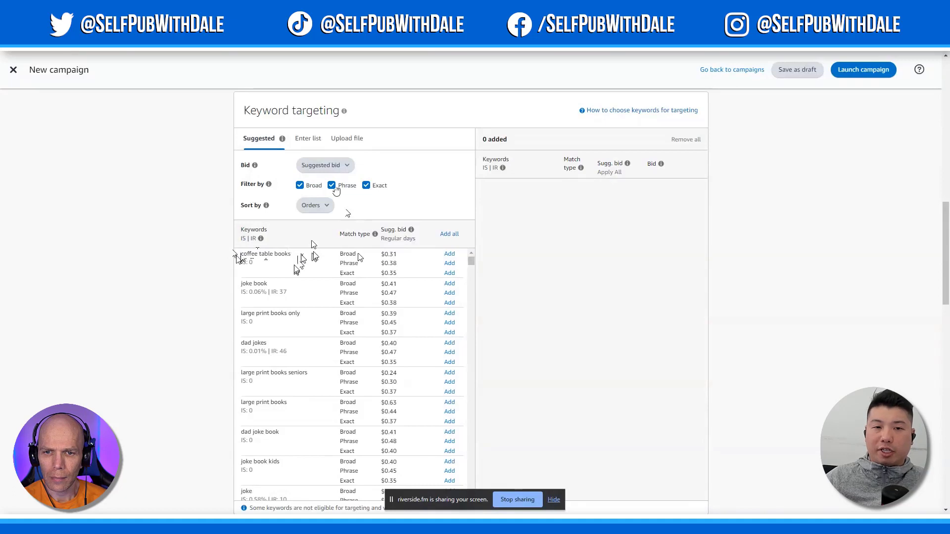
pyautogui.moveTo(239, 255); pyautogui.dragTo(280, 256)
pyautogui.moveTo(356, 255); pyautogui.dragTo(240, 256)
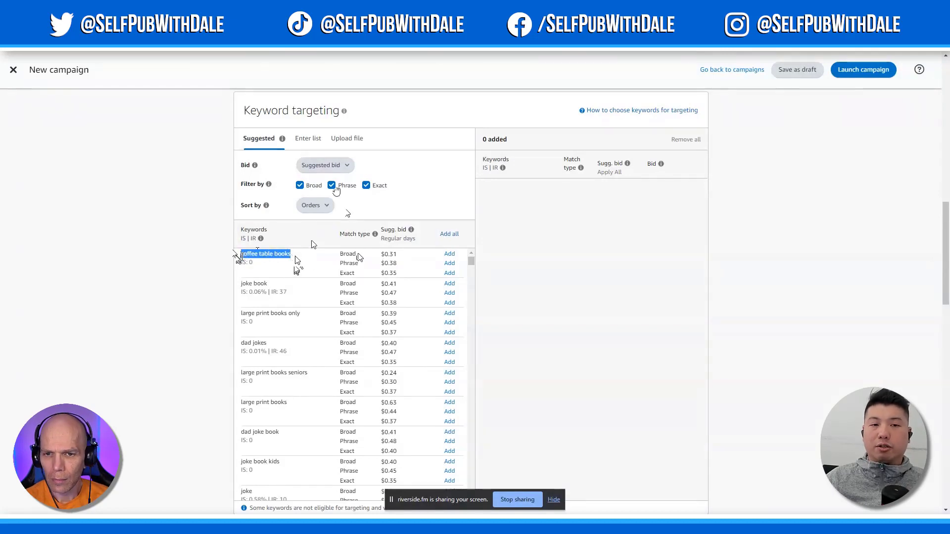
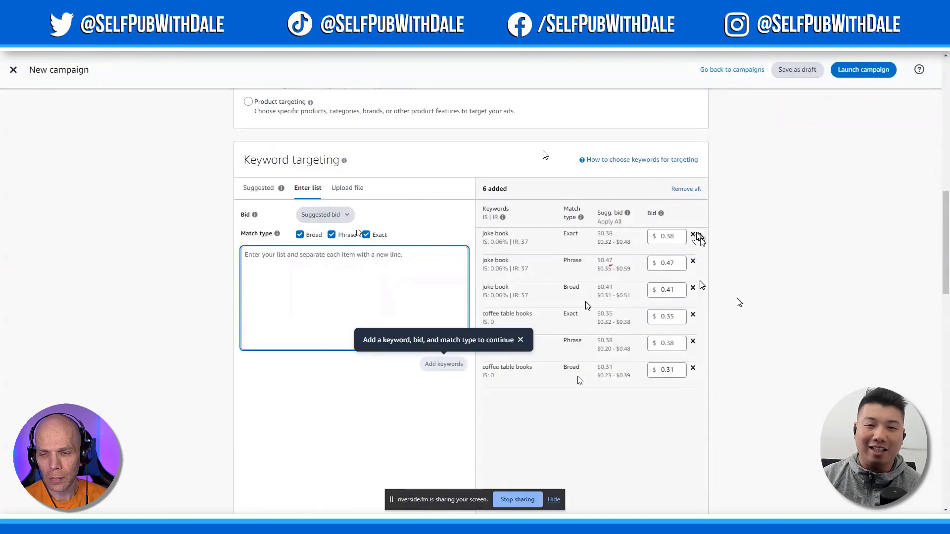
# - Return to the suggested keywords and remove all keywords added to the campaign
pyautogui.scroll(-5, 738, 300)
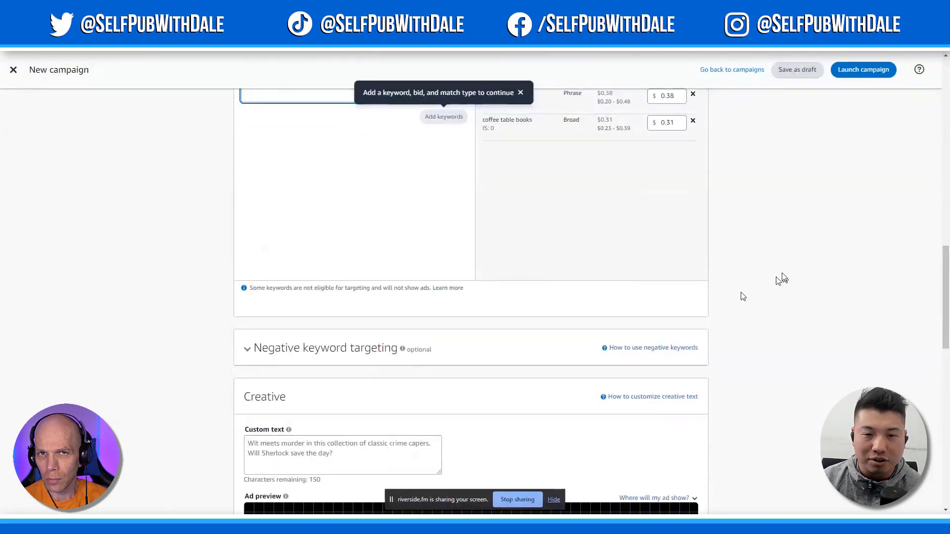
pyautogui.scroll(3, 782, 278)
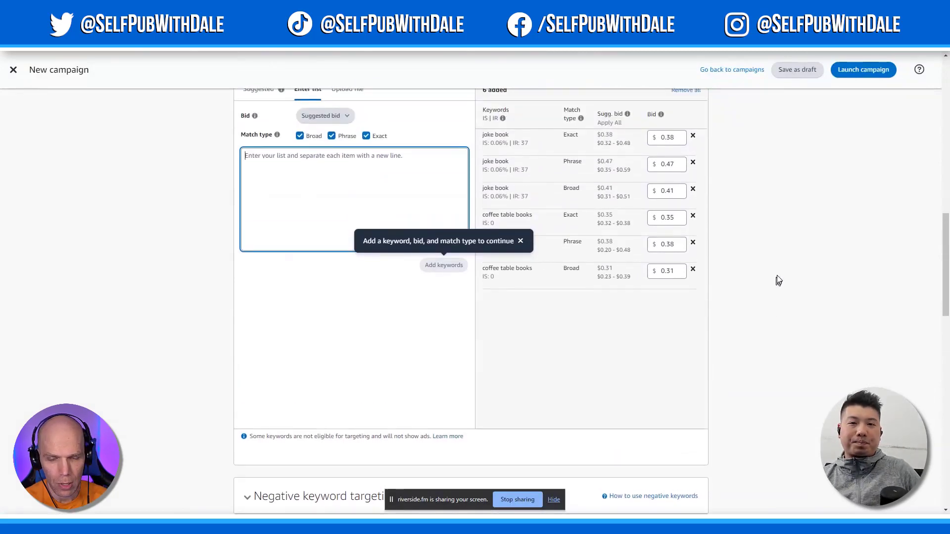
pyautogui.scroll(2, 775, 307)
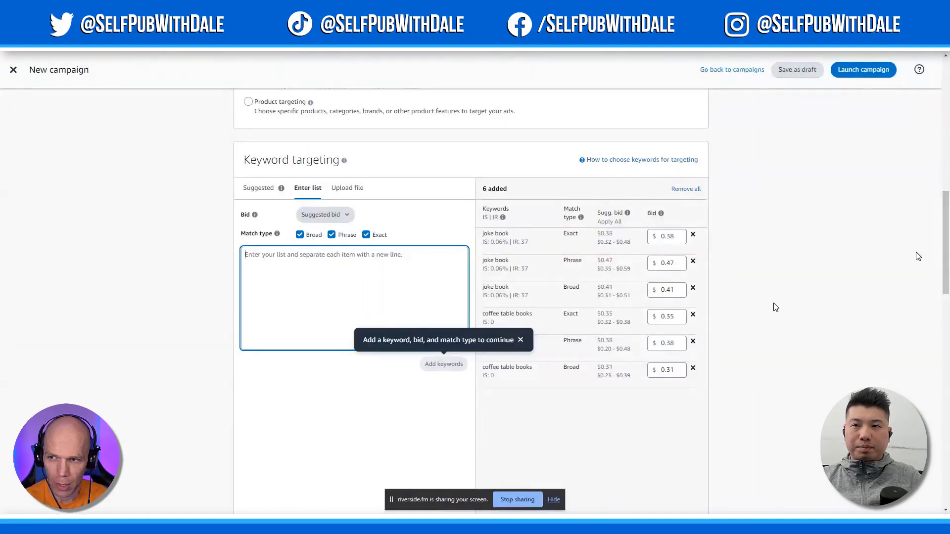
pyautogui.click(257, 190)
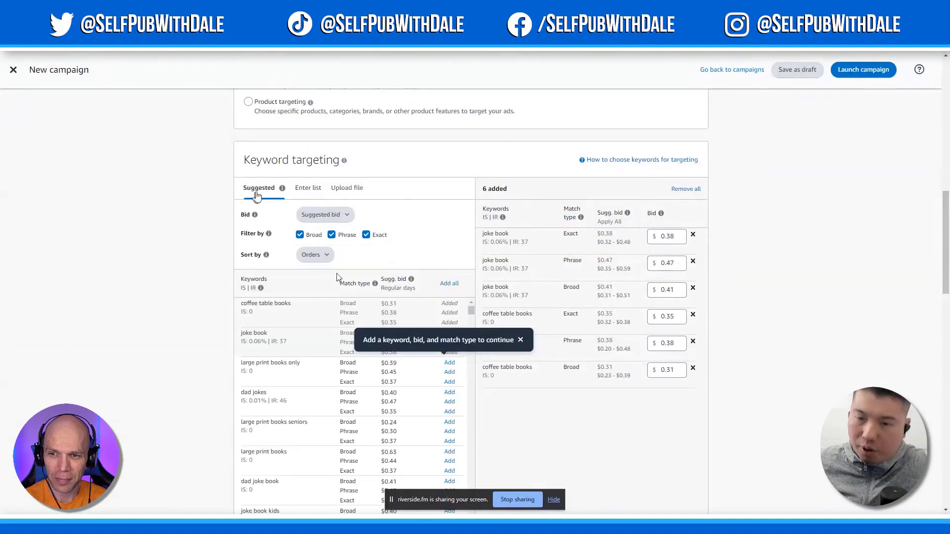
pyautogui.click(694, 192)
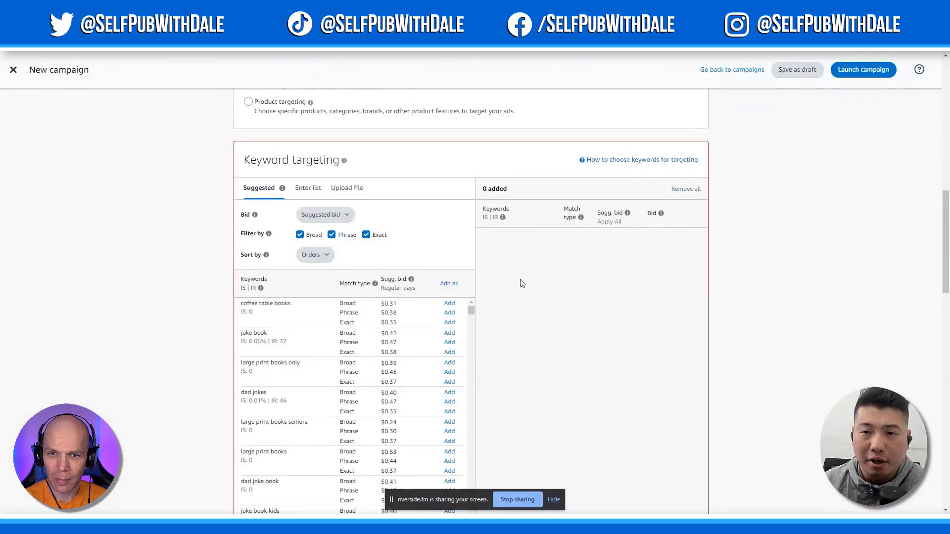
# - Review the suggested keyword list for relevance to the book, including the entries "one" and "me"
pyautogui.scroll(-3, 191, 276)
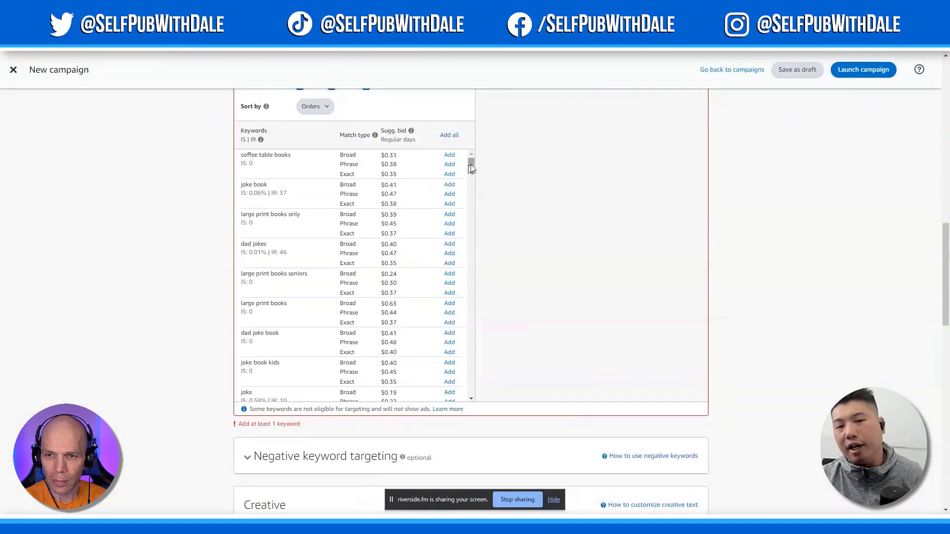
pyautogui.scroll(-2, 470, 171)
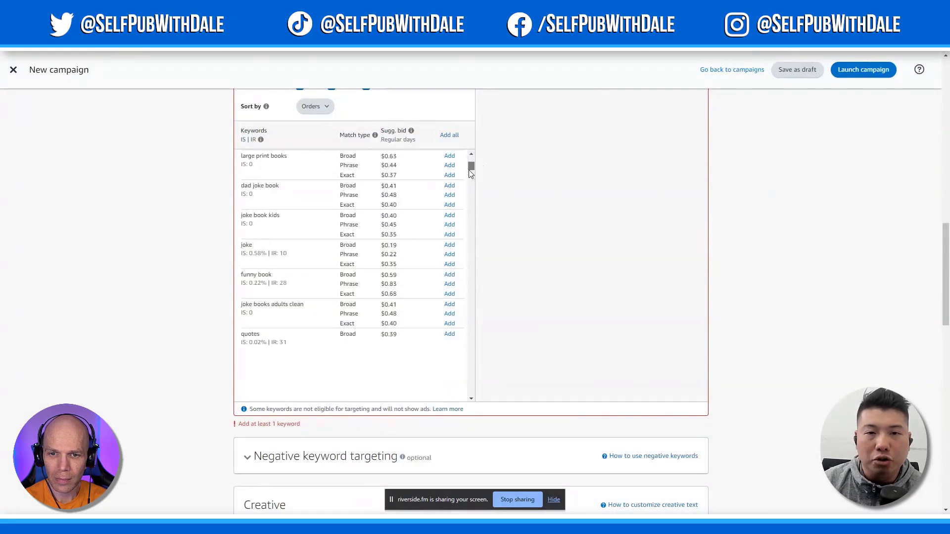
pyautogui.moveTo(470, 171); pyautogui.dragTo(470, 176)
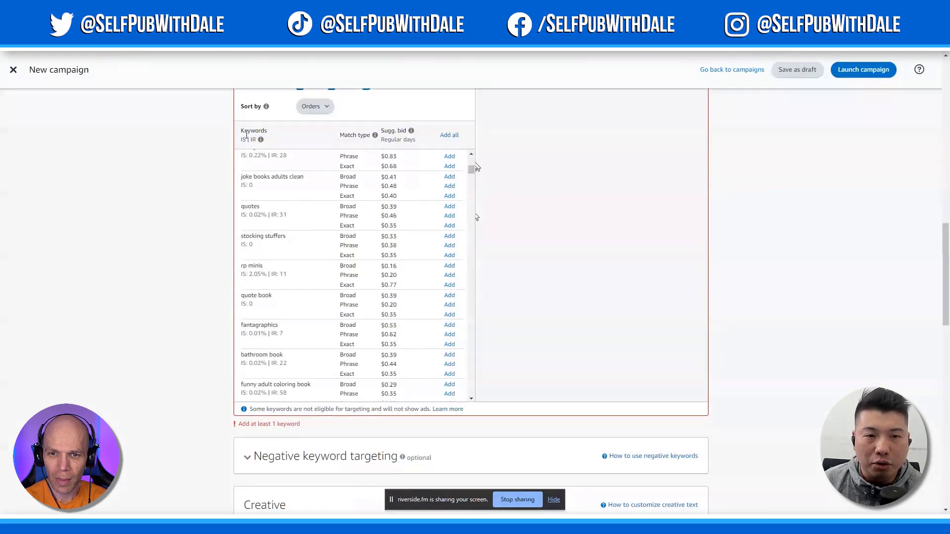
pyautogui.scroll(2, 223, 233)
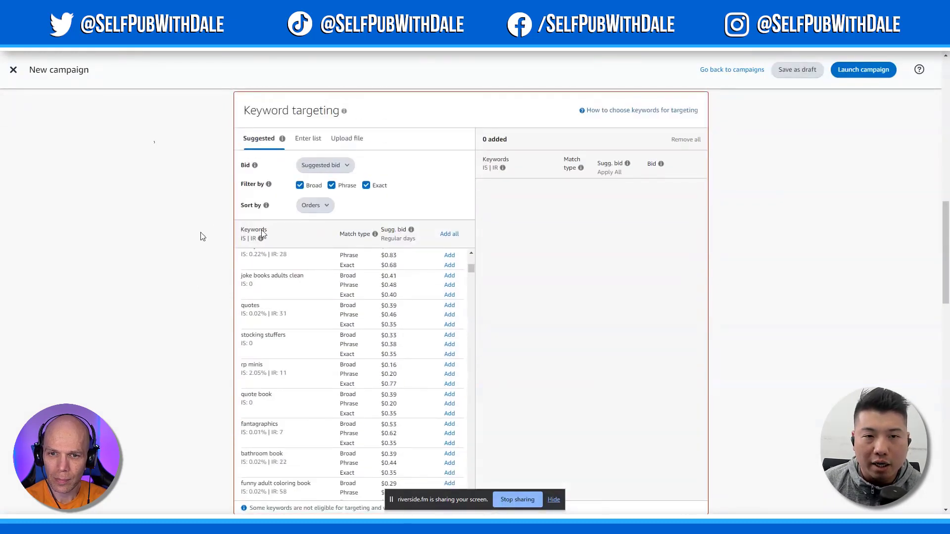
pyautogui.scroll(-1, 193, 322)
pyautogui.scroll(-4, 332, 275)
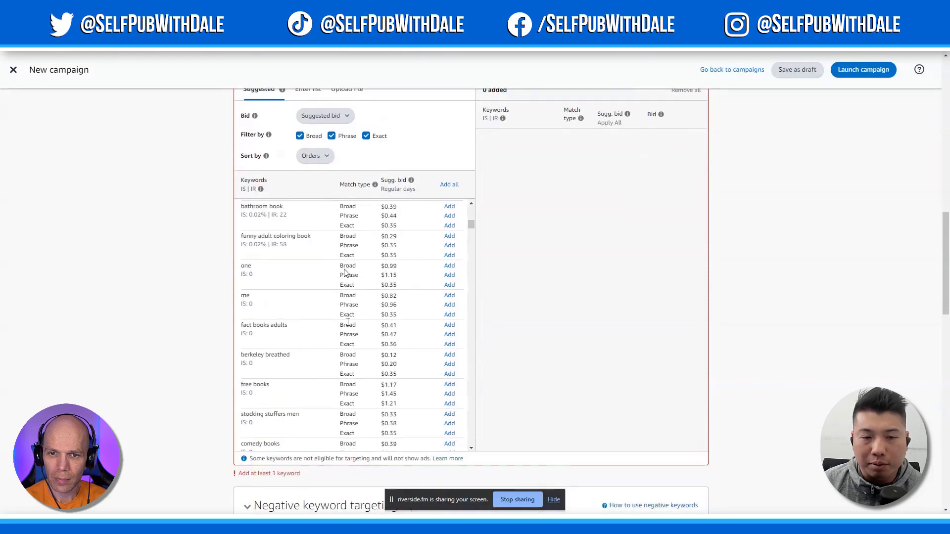
pyautogui.moveTo(262, 272); pyautogui.dragTo(251, 267)
pyautogui.click(265, 293)
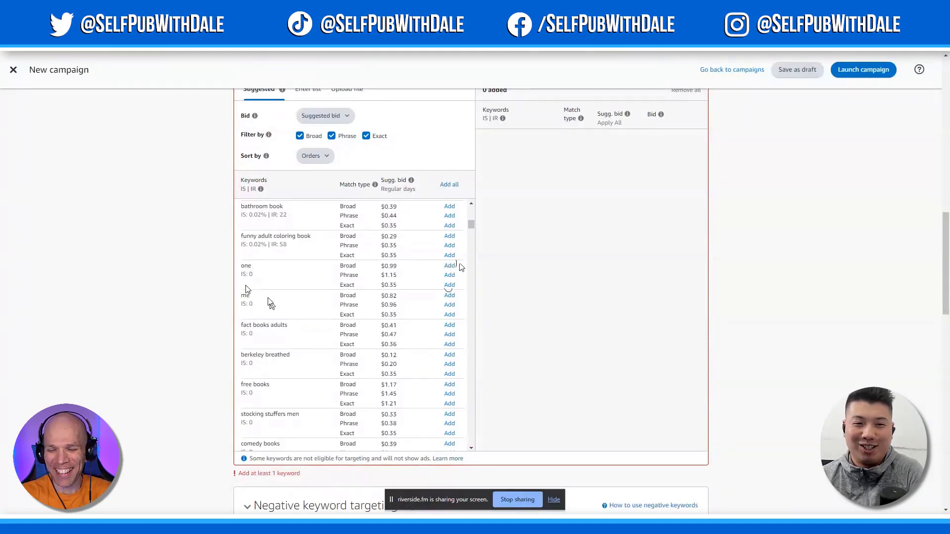
# - Search the web for "Sonar ASIN" and open Perpetua's Sonar Amazon keyword research tool in its ASIN search mode
pyautogui.scroll(1, 199, 303)
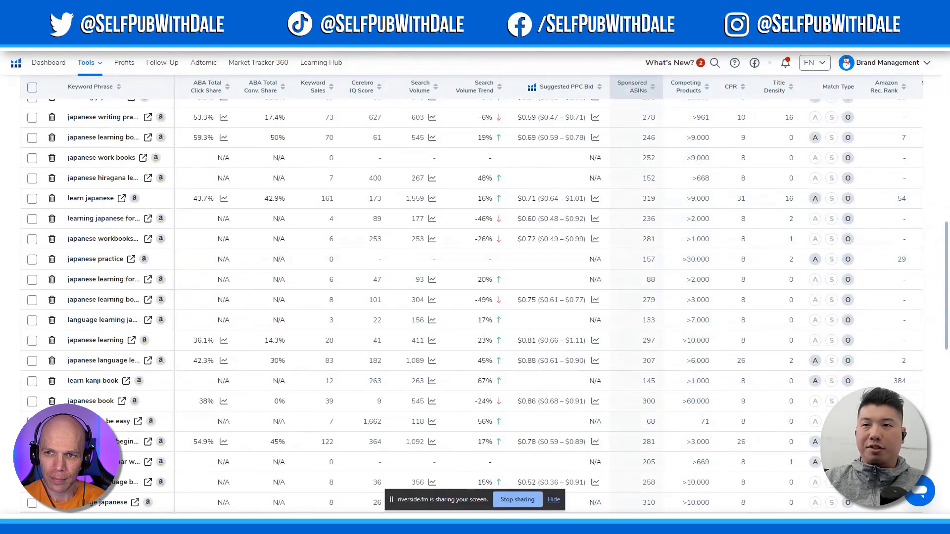
pyautogui.hotkey('ctrl', 't')
pyautogui.write('sonar')
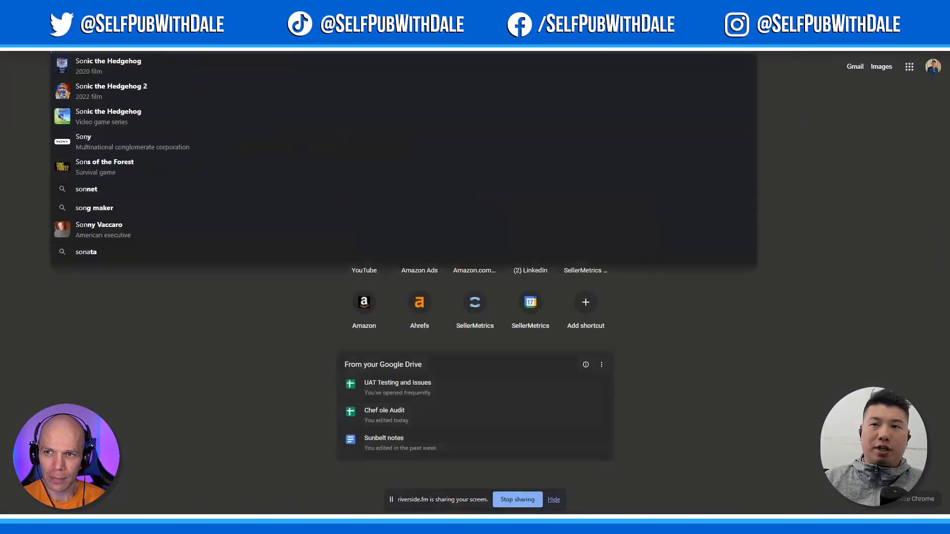
pyautogui.write(' ASIN')
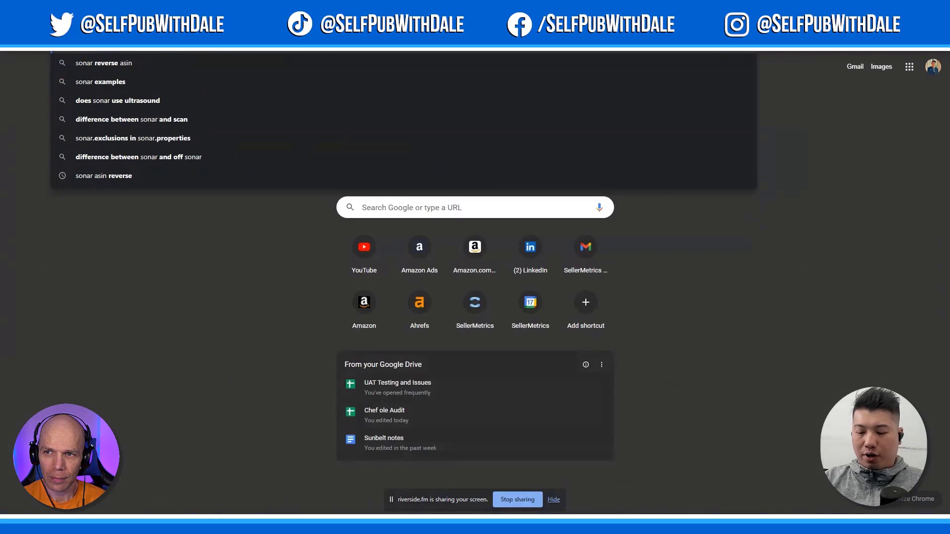
pyautogui.press('Return')
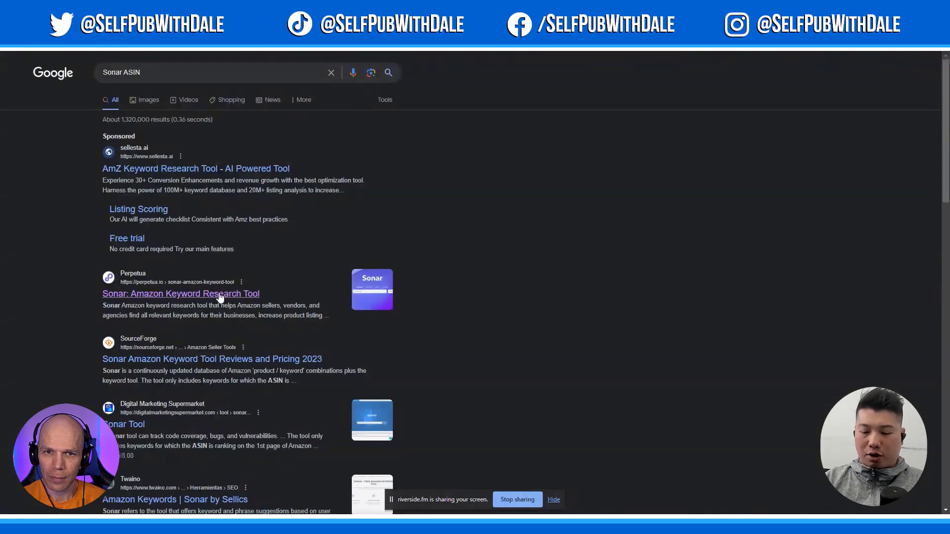
pyautogui.click(218, 298)
pyautogui.click(488, 279)
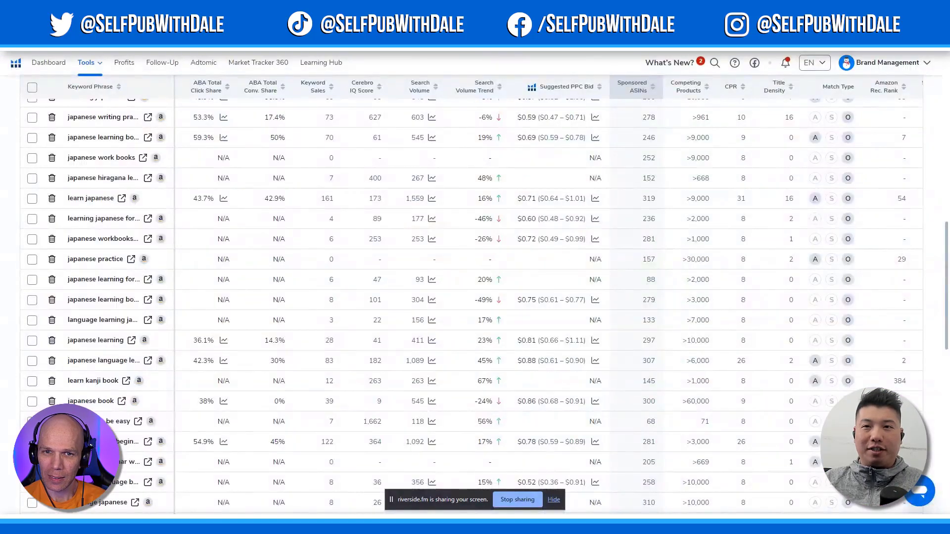
# - Look up keywords in Sonar for the US marketplace with the ASIN "116317918" and view the results
pyautogui.scroll(10, 562, 184)
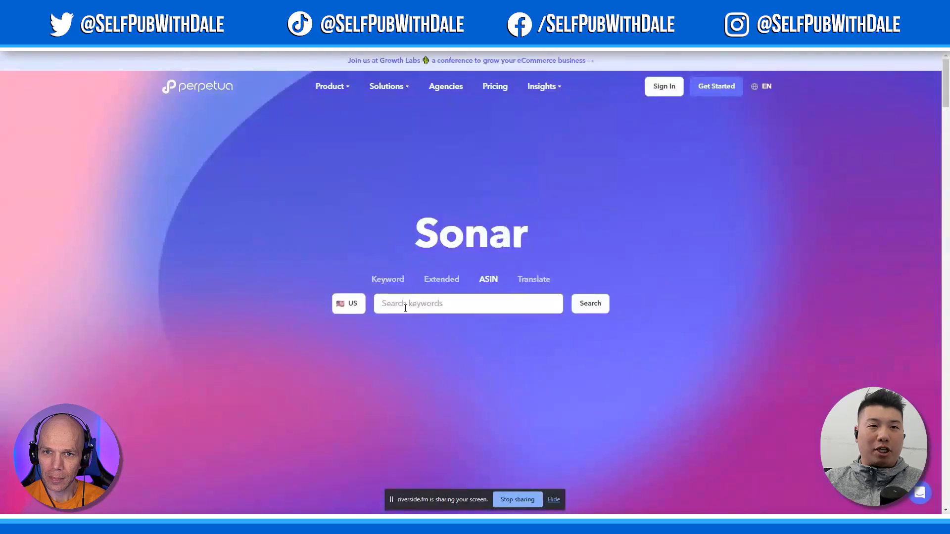
pyautogui.click(405, 308)
pyautogui.write('116317918')
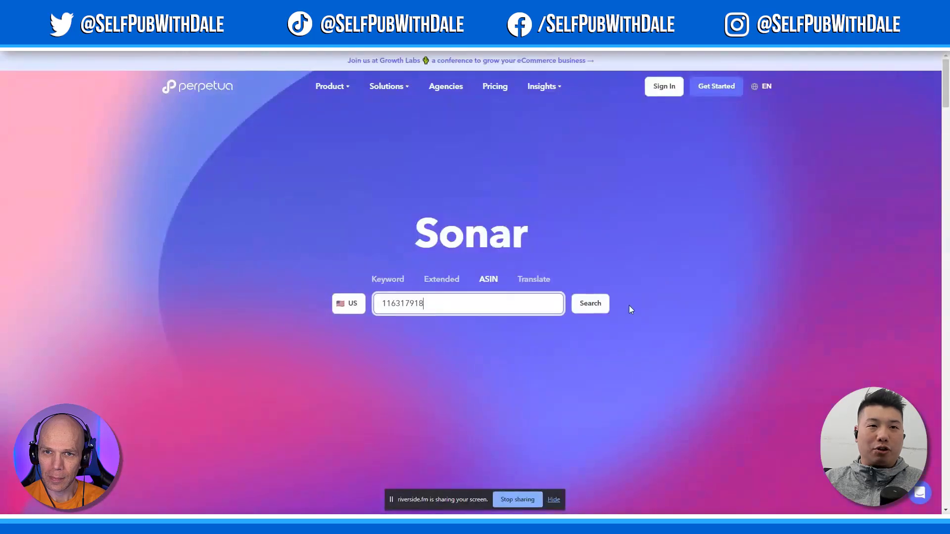
pyautogui.click(601, 306)
pyautogui.scroll(-4, 443, 366)
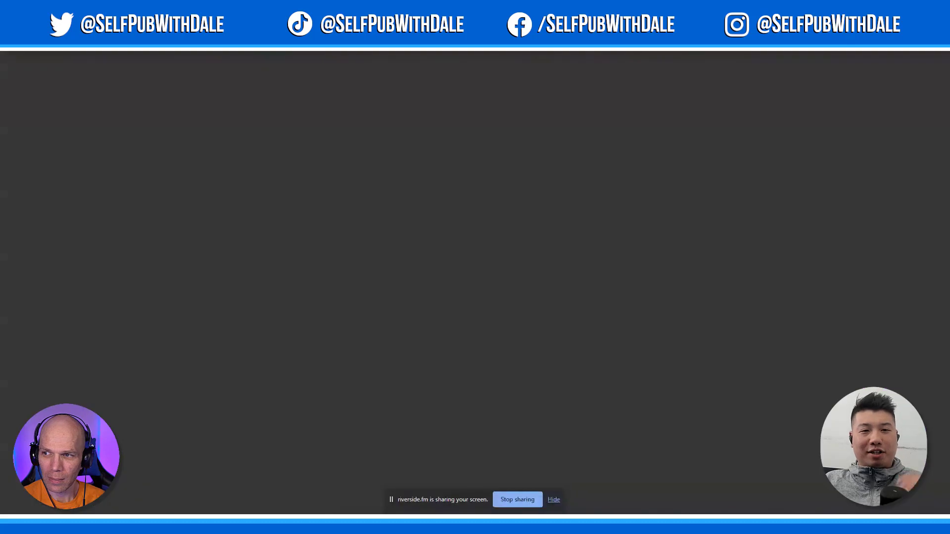
# - Search the web for "Reverse ASIN Tools" and look through the listed alternatives to Sonar
pyautogui.write('reverso')
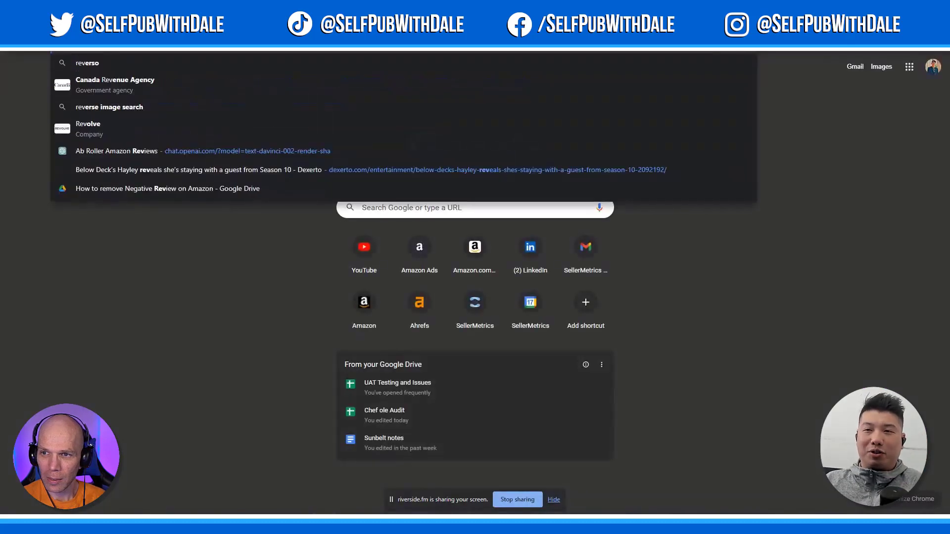
pyautogui.press('BackSpace')
pyautogui.press('BackSpace')
pyautogui.press('BackSpace')
pyautogui.press('BackSpace')
pyautogui.press('BackSpace')
pyautogui.press('BackSpace')
pyautogui.press('BackSpace')
pyautogui.write('Reverse')
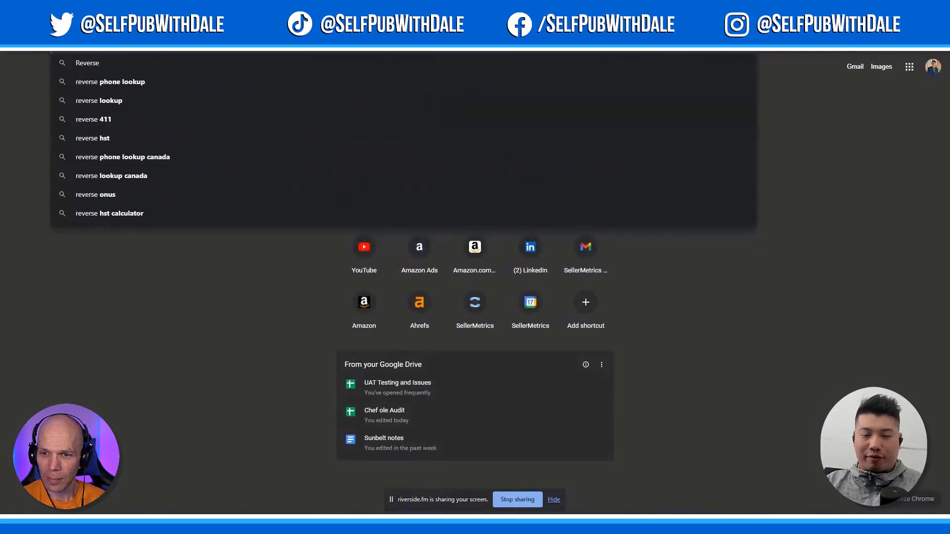
pyautogui.write(' asin')
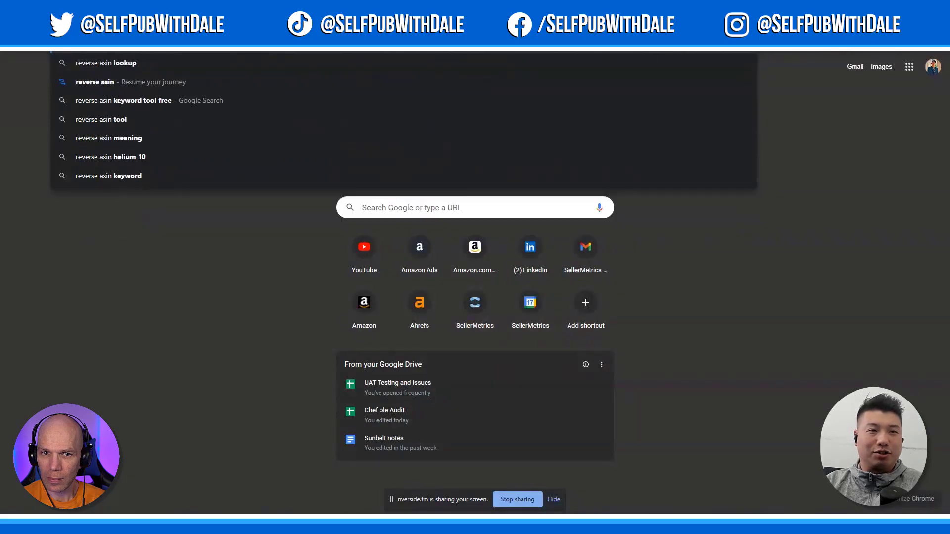
pyautogui.write(' Tools')
pyautogui.press('Return')
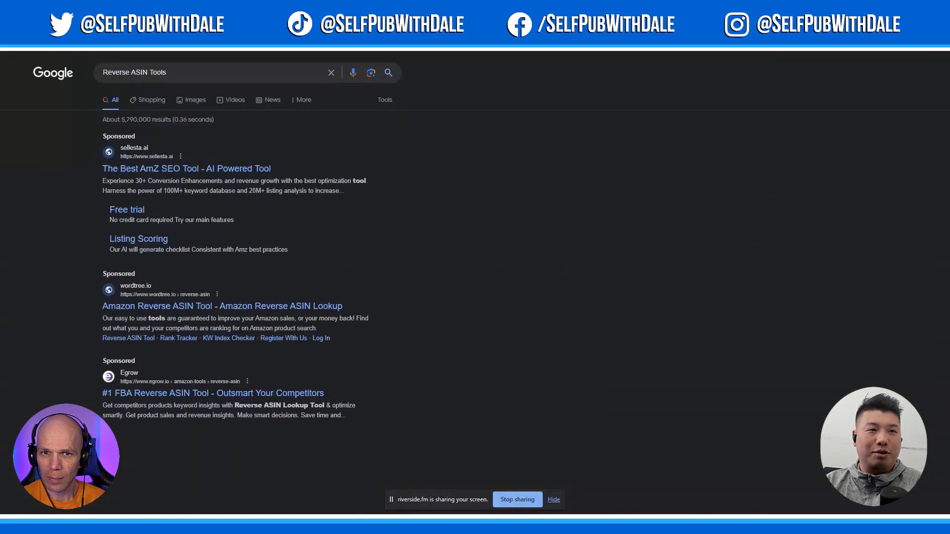
pyautogui.scroll(-9, 629, 278)
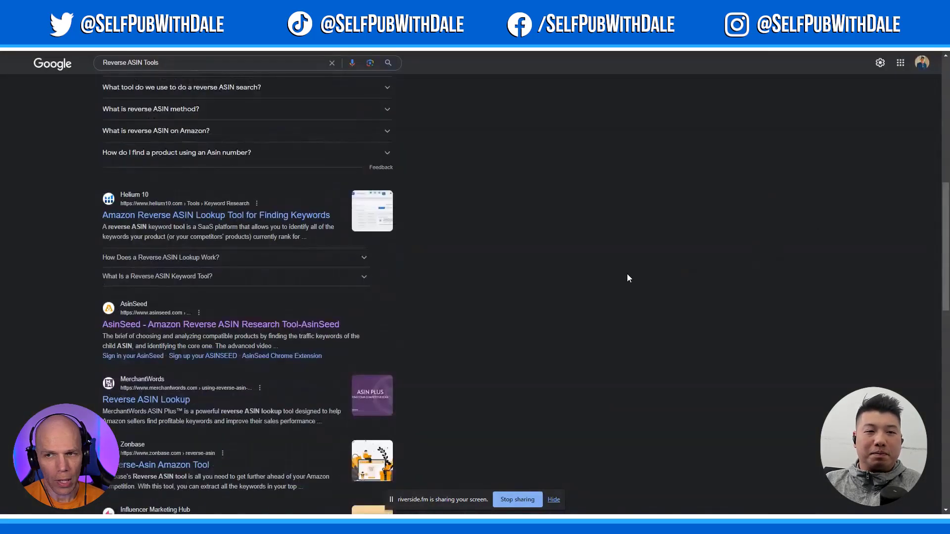
pyautogui.hotkey('ctrl', 'Tab')
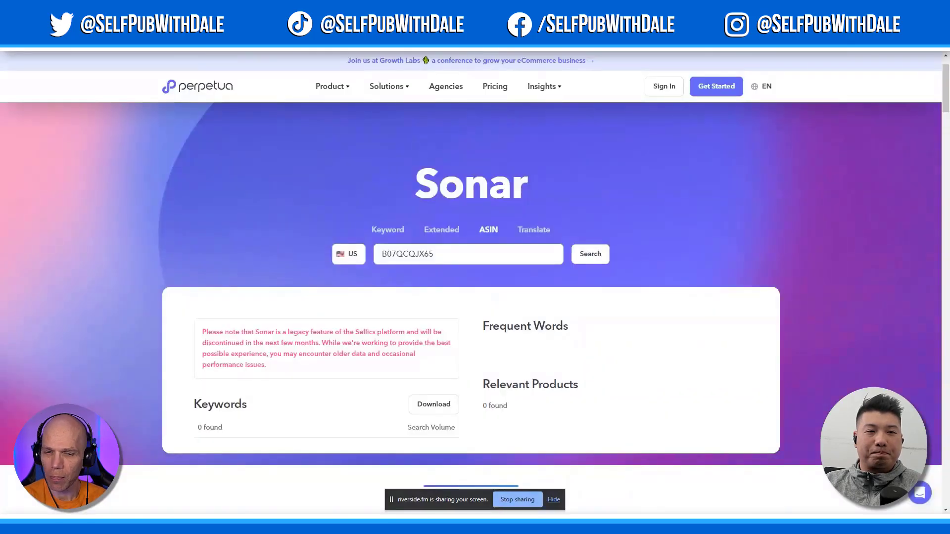
pyautogui.hotkey('ctrl', 'shift', 'Tab')
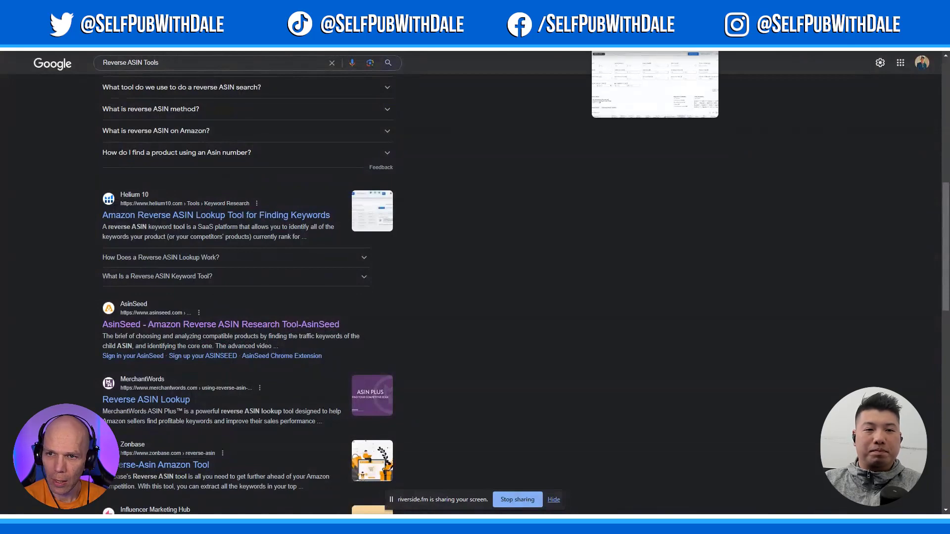
# - Return to the new Amazon Ads campaign and add the suggested keyword "joke book" in broad, phrase and exact match
pyautogui.click(559, 51)
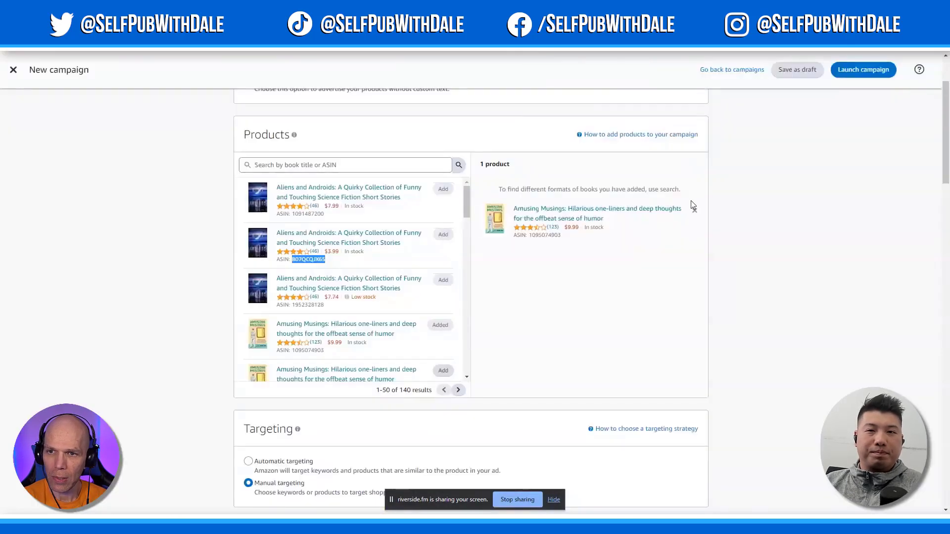
pyautogui.scroll(-15, 703, 208)
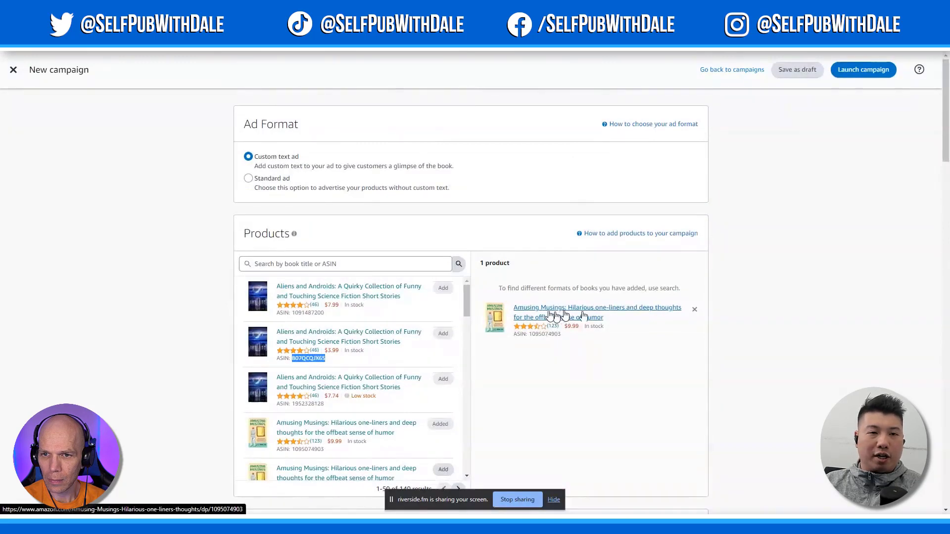
pyautogui.scroll(-6, 787, 294)
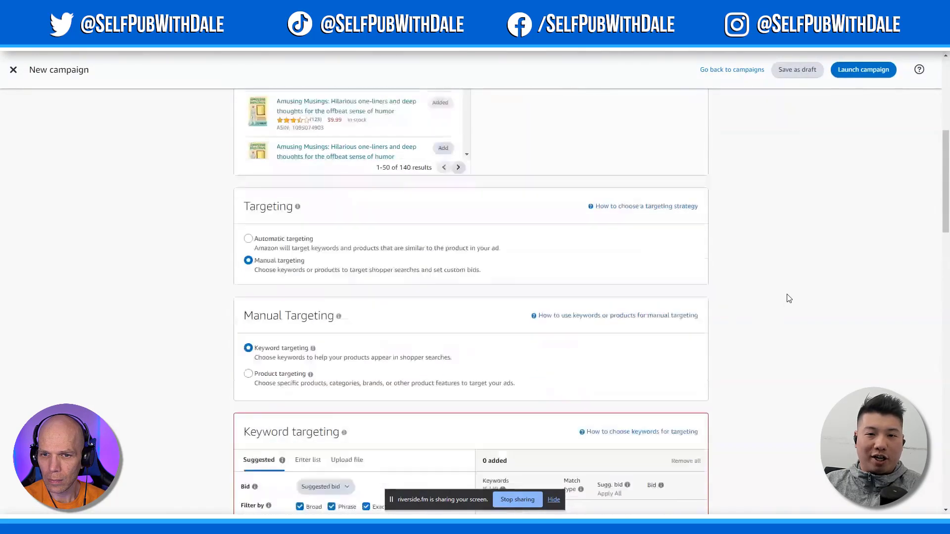
pyautogui.scroll(-5, 789, 298)
pyautogui.click(449, 333)
pyautogui.click(450, 342)
pyautogui.click(449, 353)
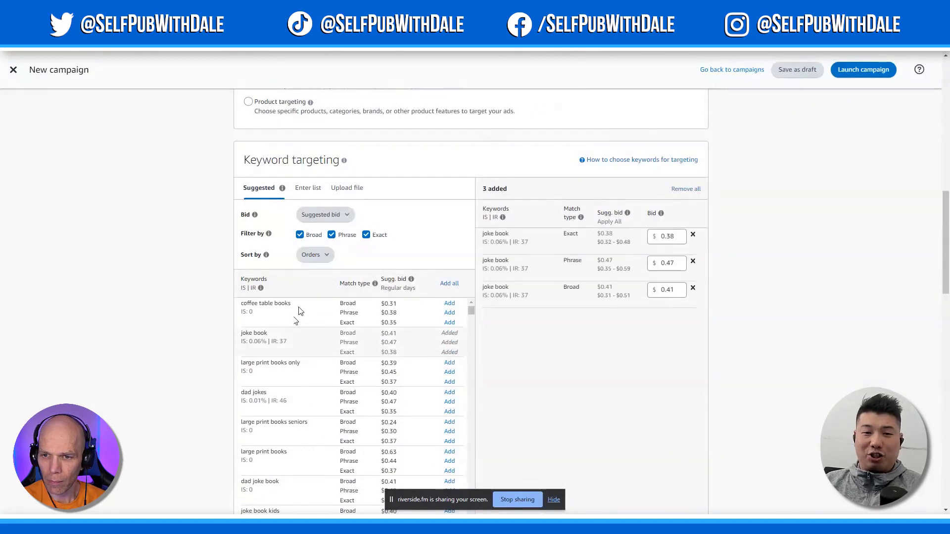
# - Add the suggested keyword "dad jokes" to the campaign in broad, phrase and exact match
pyautogui.scroll(-1, 193, 342)
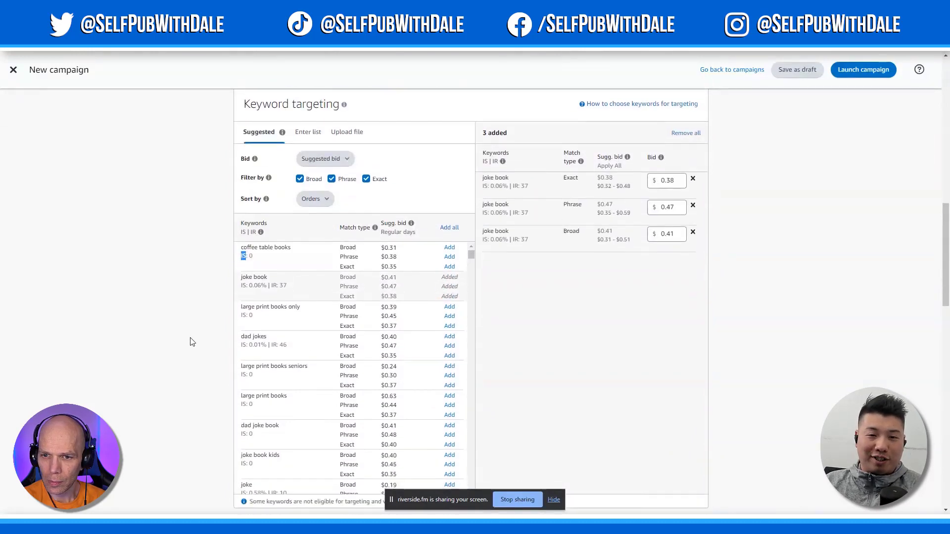
pyautogui.scroll(-1, 192, 342)
pyautogui.click(449, 294)
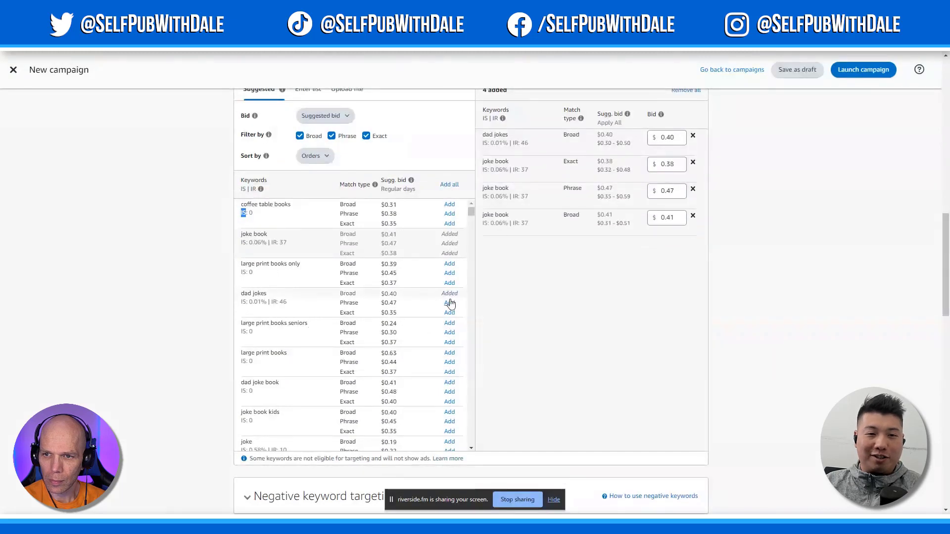
pyautogui.click(449, 303)
# - Add the suggested keyword "joke book kids" to the campaign in broad, phrase and exact match
pyautogui.scroll(-2, 317, 307)
pyautogui.scroll(-1, 296, 298)
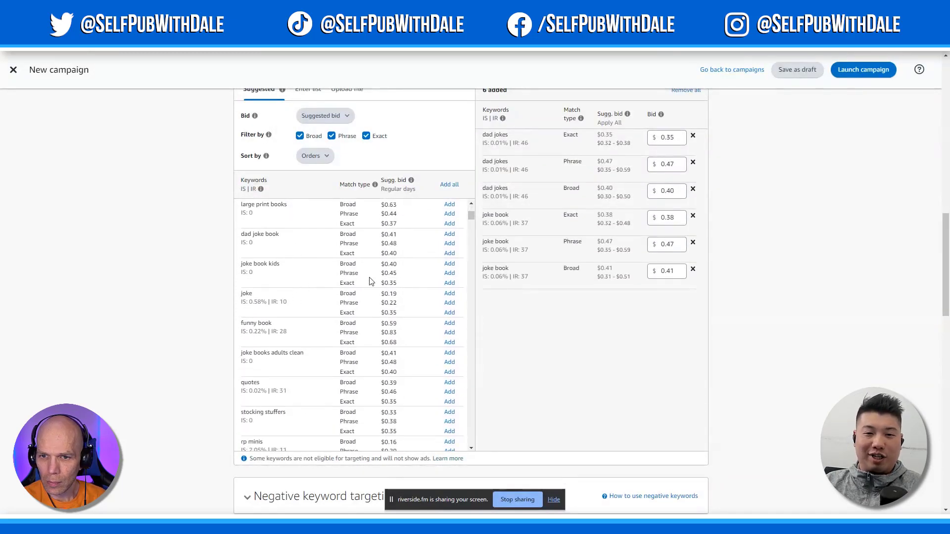
pyautogui.click(449, 264)
pyautogui.click(449, 273)
pyautogui.click(449, 282)
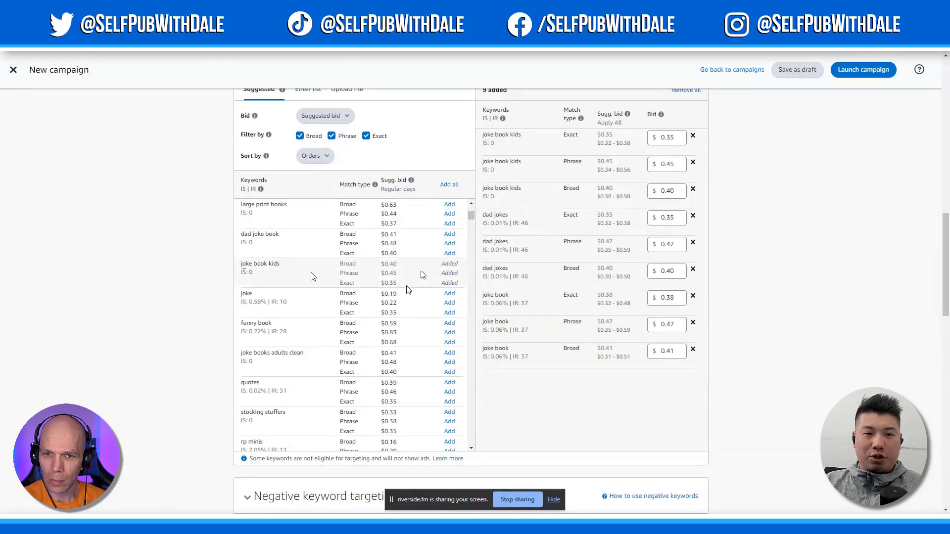
# - Review the added keywords with their match types, suggested bid ranges and bids
pyautogui.scroll(-2, 770, 230)
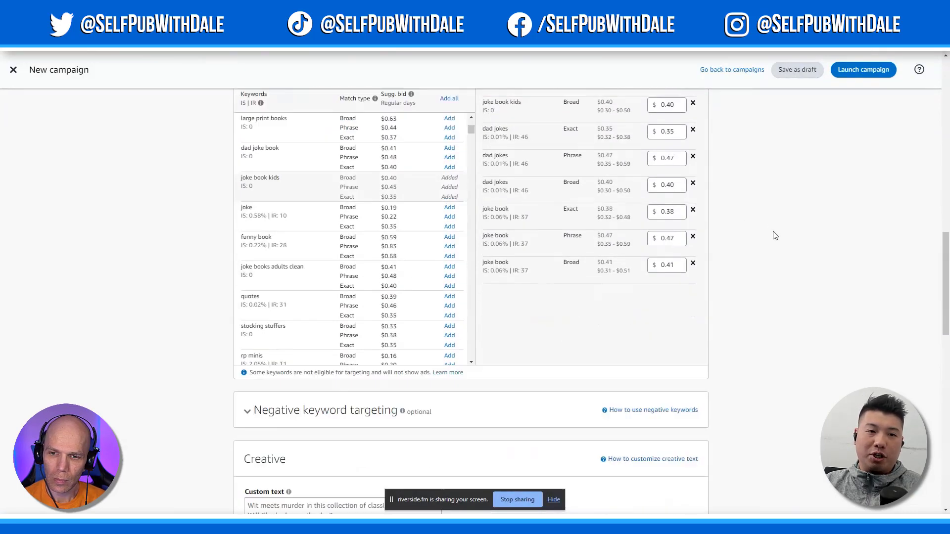
pyautogui.scroll(3, 737, 303)
pyautogui.scroll(-4, 764, 352)
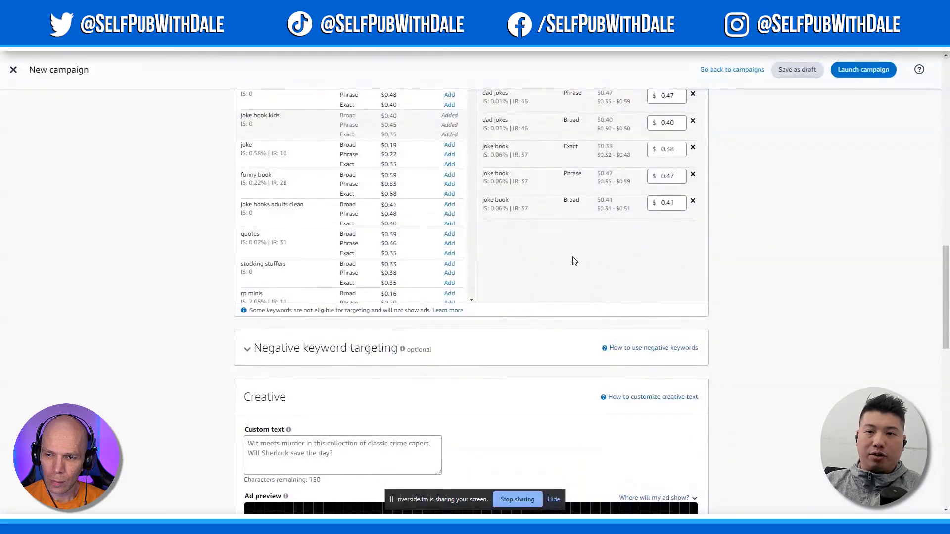
pyautogui.scroll(7, 574, 257)
pyautogui.scroll(-5, 517, 219)
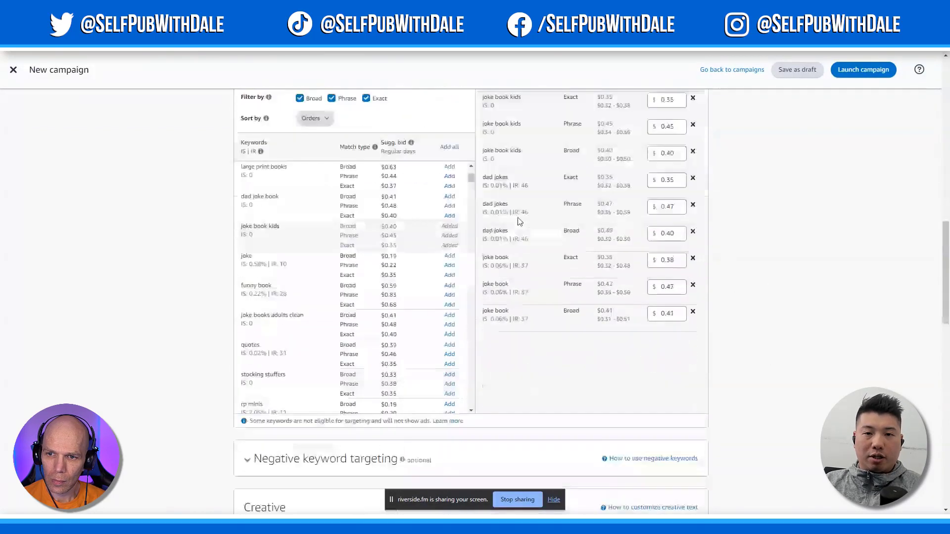
pyautogui.scroll(-5, 218, 329)
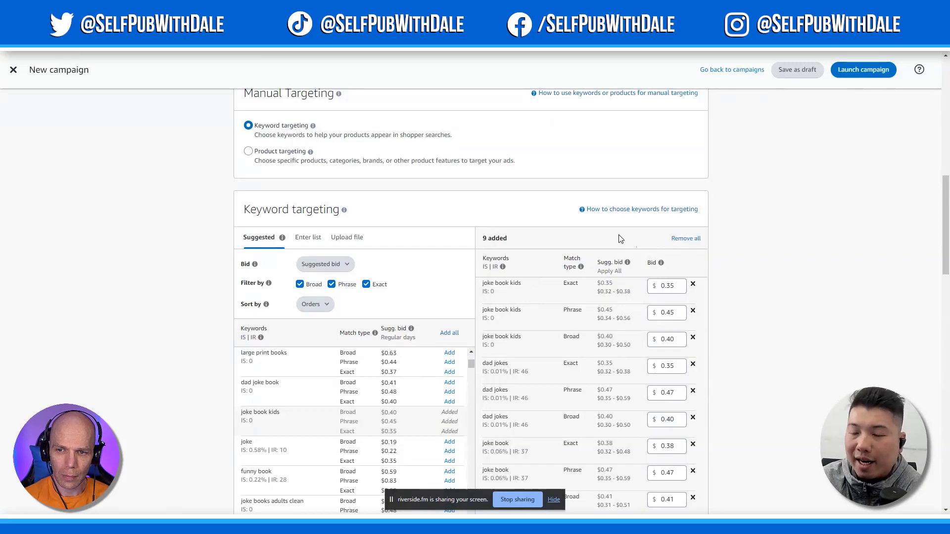
pyautogui.scroll(-2, 656, 230)
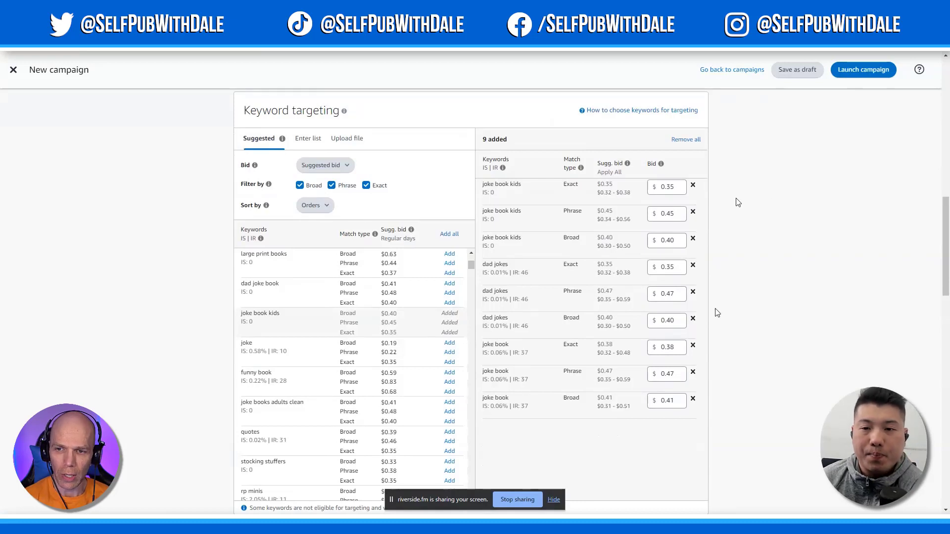
# - Examine the bid editing options for the phrase-match keyword "dad jokes", including the default bid, without saving a change
pyautogui.click(667, 293)
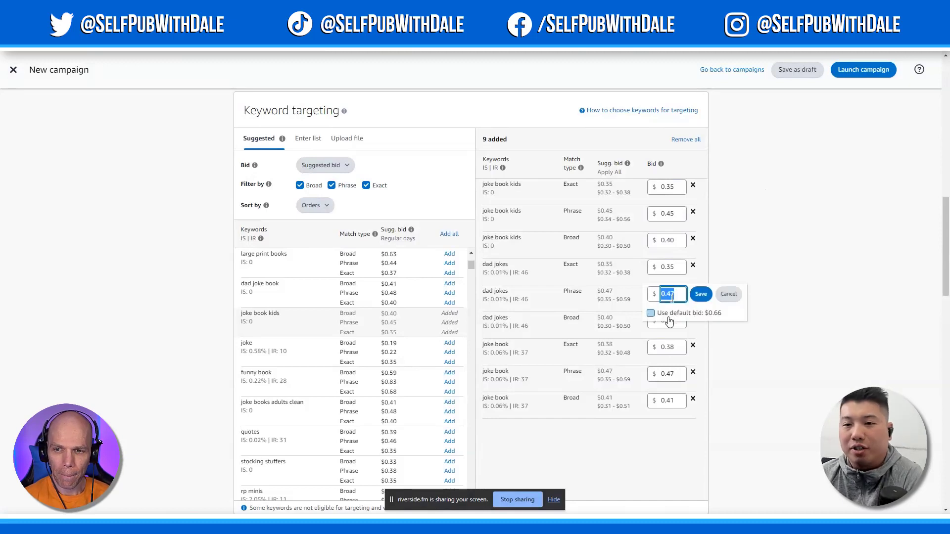
pyautogui.click(862, 253)
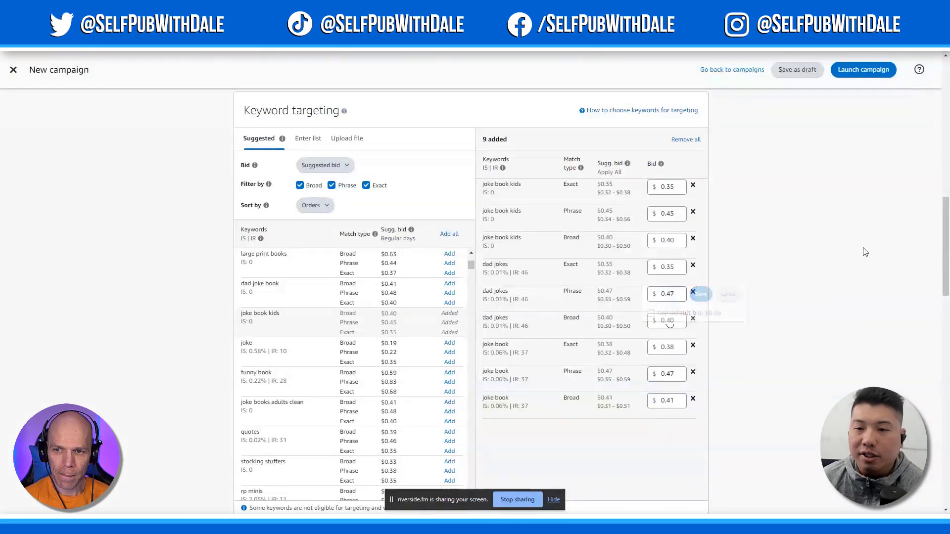
pyautogui.click(673, 294)
pyautogui.moveTo(677, 294); pyautogui.dragTo(661, 294)
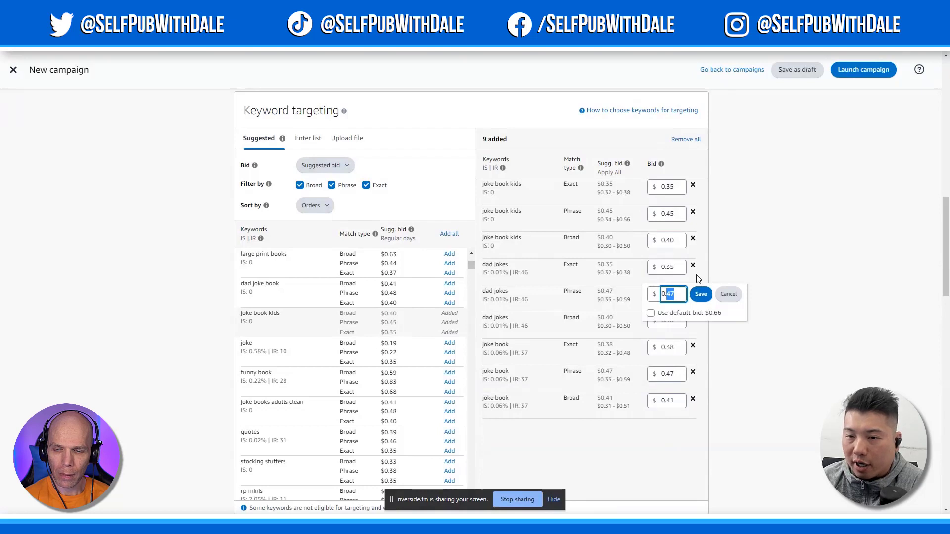
pyautogui.click(760, 260)
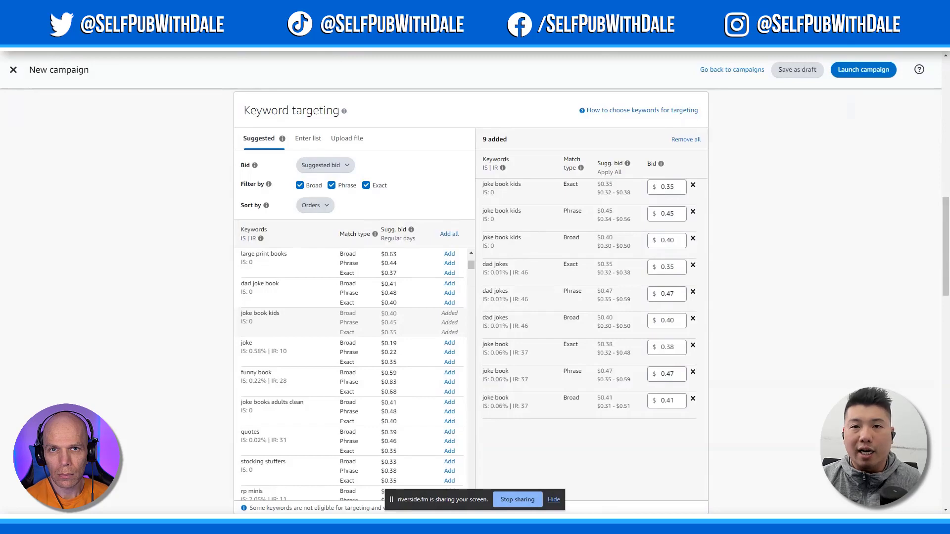
# - Leave the new campaign for the campaign manager and open the targeting overview across campaigns
pyautogui.rightClick(769, 78)
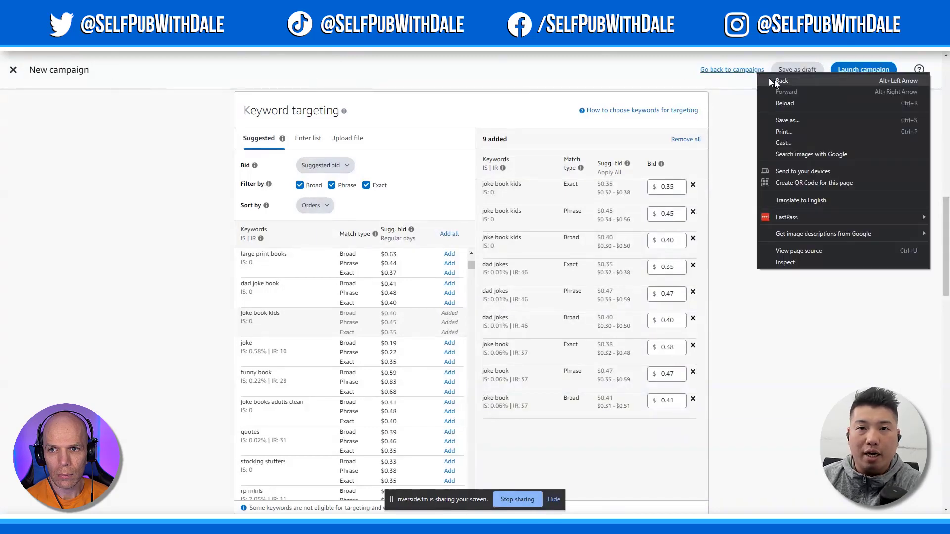
pyautogui.click(776, 81)
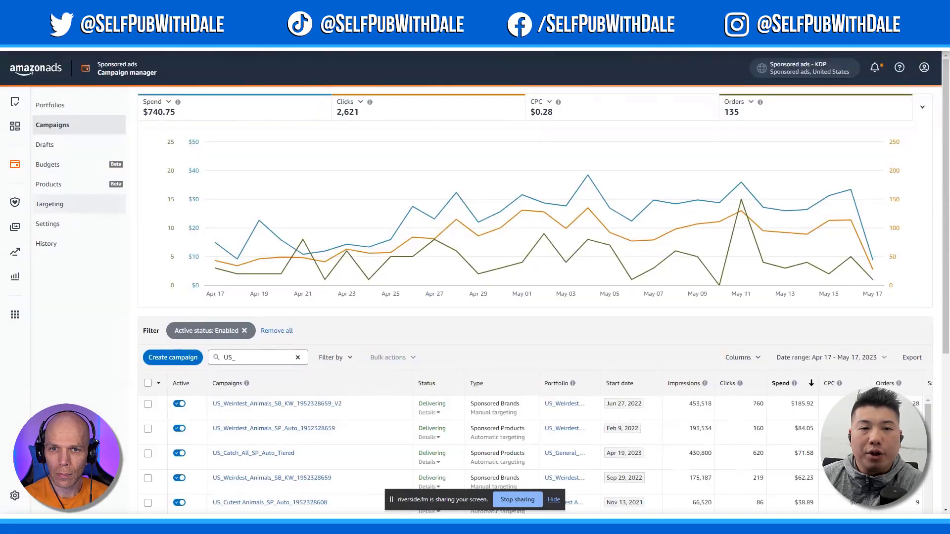
pyautogui.click(55, 205)
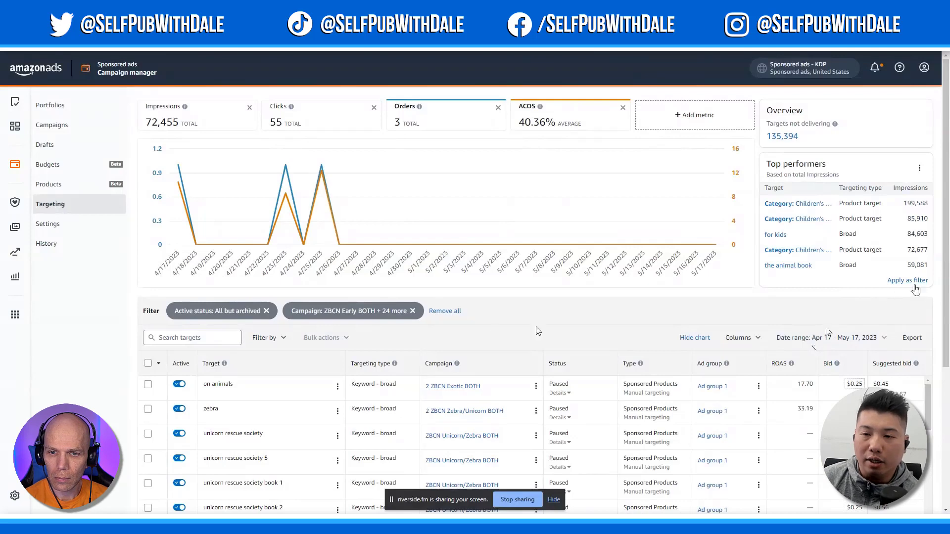
# - Remove the campaign filter from the targeting overview and filter the targets to those whose impressions equal 100
pyautogui.click(412, 311)
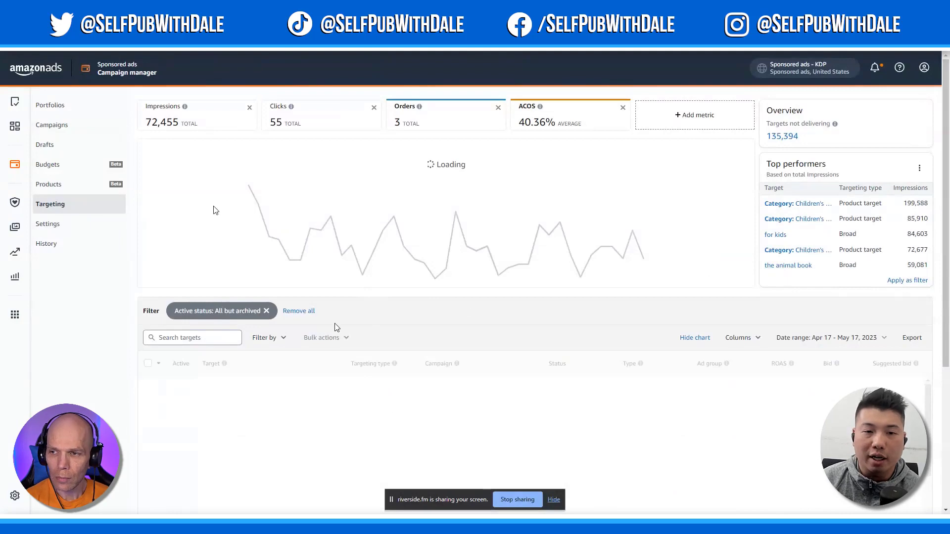
pyautogui.click(270, 344)
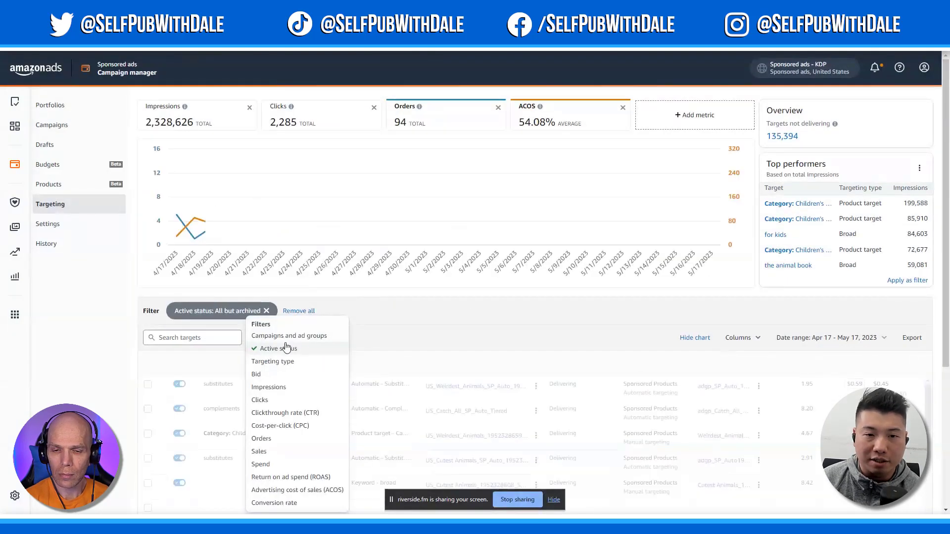
pyautogui.click(302, 388)
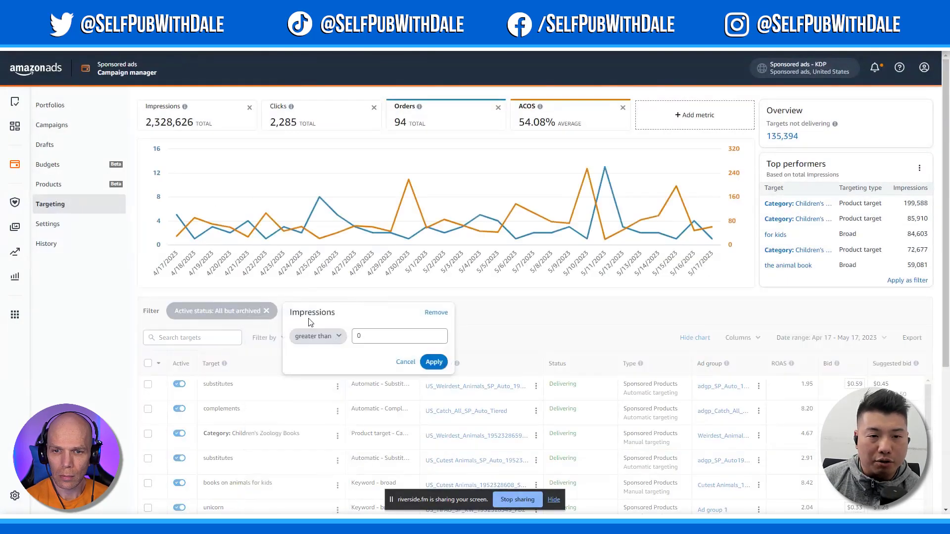
pyautogui.click(317, 337)
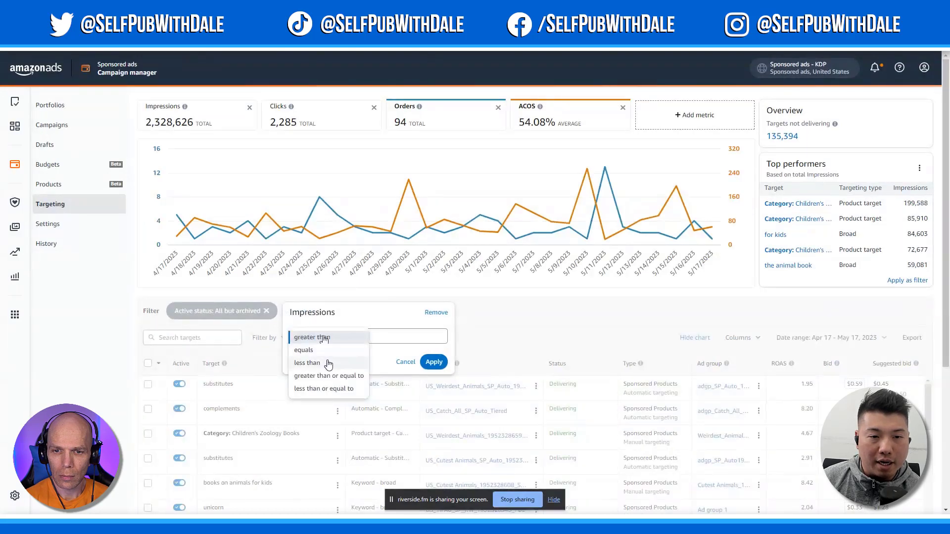
pyautogui.click(324, 355)
pyautogui.write('100')
pyautogui.click(435, 363)
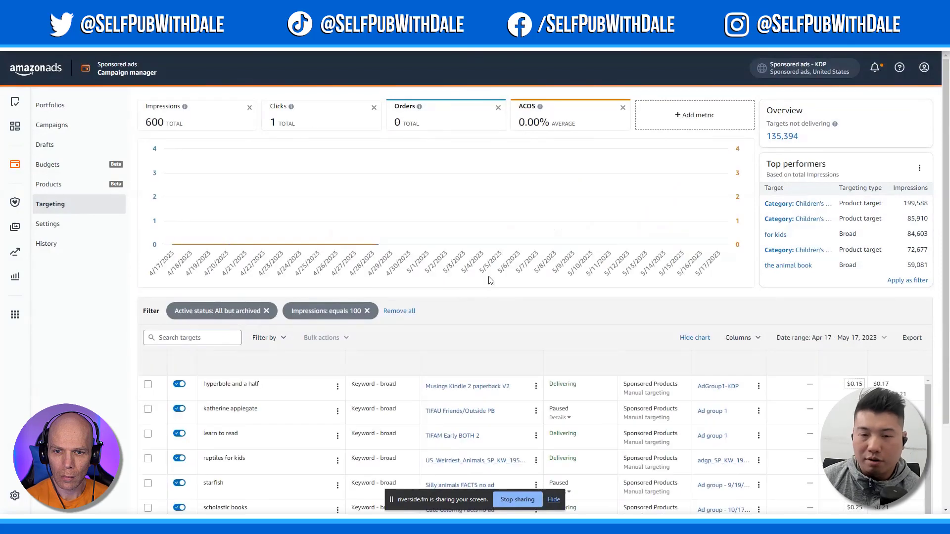
# - Increase the bids of the targets "hyperbole and a half", "katherine applegate" and "learn to read" by 15% in one bulk change
pyautogui.scroll(-2, 490, 279)
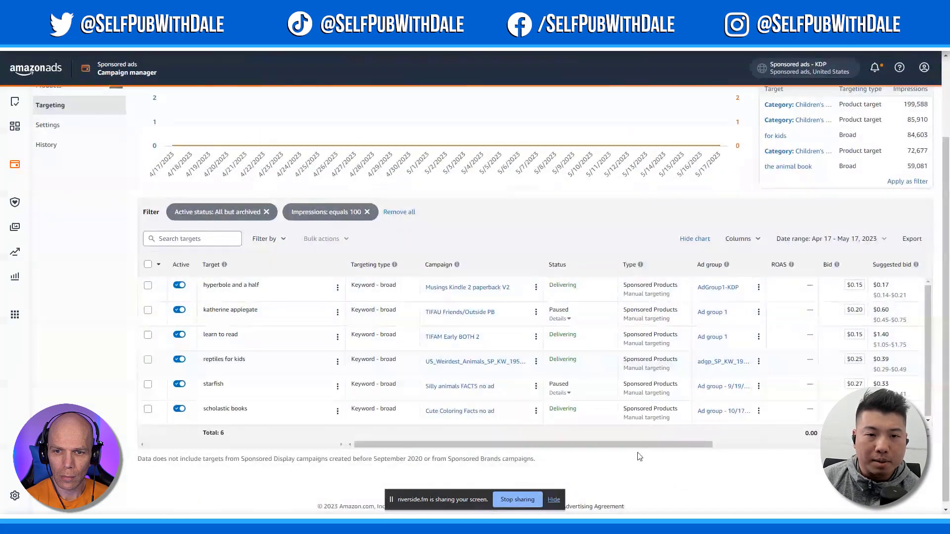
pyautogui.moveTo(648, 444); pyautogui.dragTo(757, 440)
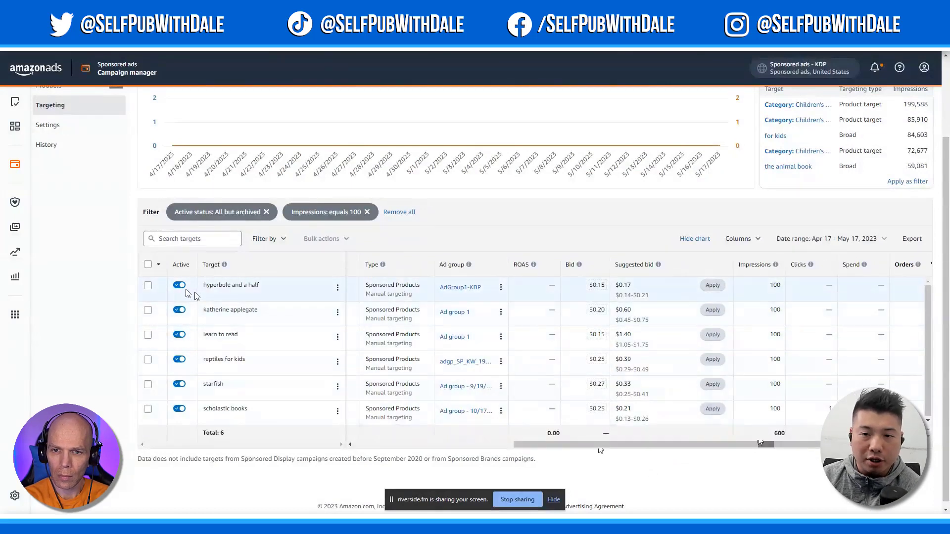
pyautogui.click(148, 287)
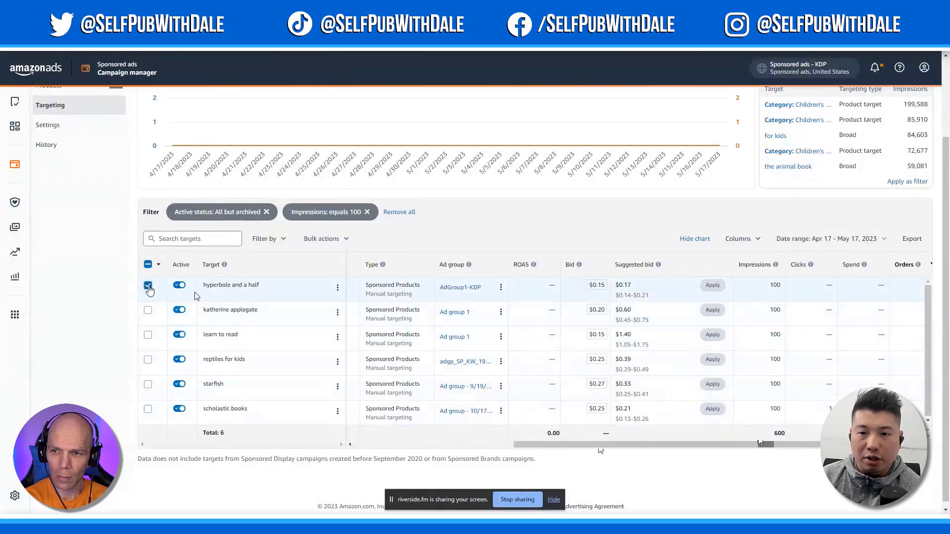
pyautogui.click(148, 311)
pyautogui.click(148, 335)
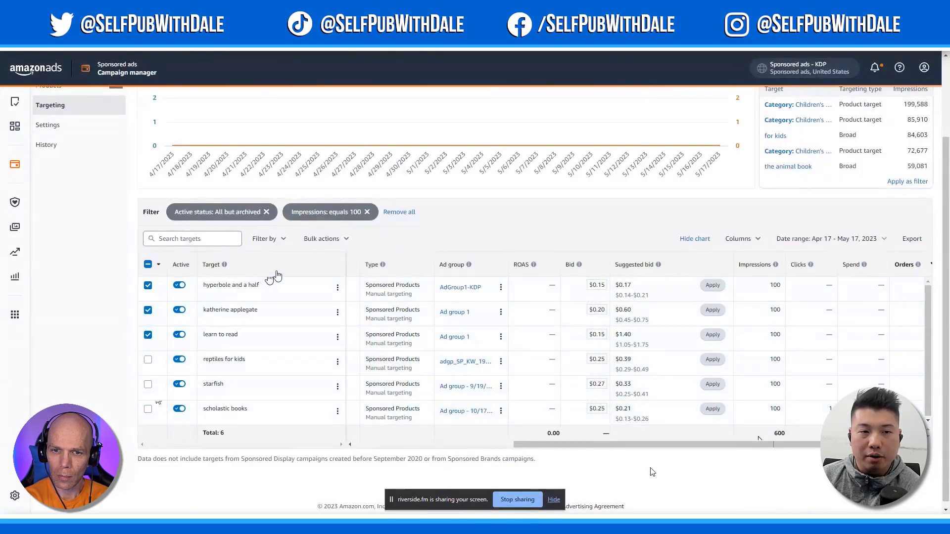
pyautogui.click(319, 240)
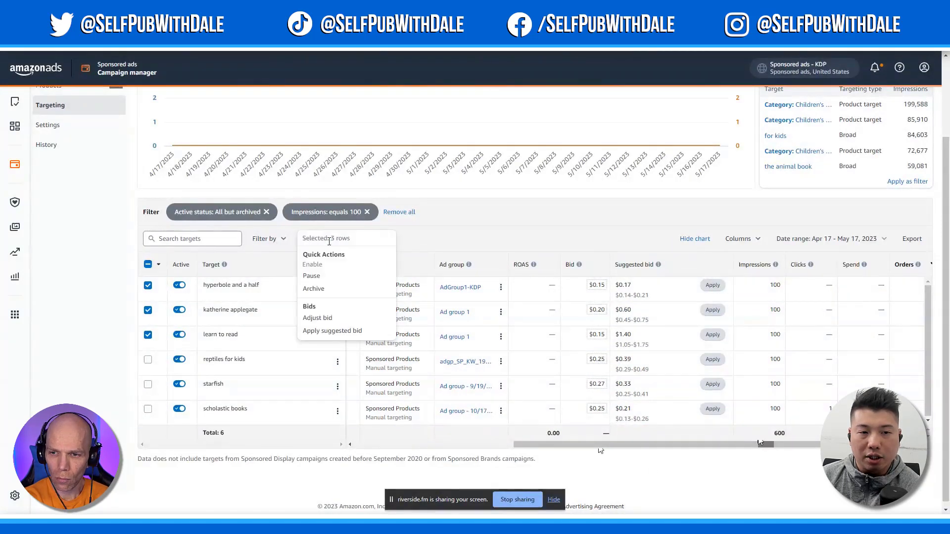
pyautogui.click(319, 318)
pyautogui.click(379, 275)
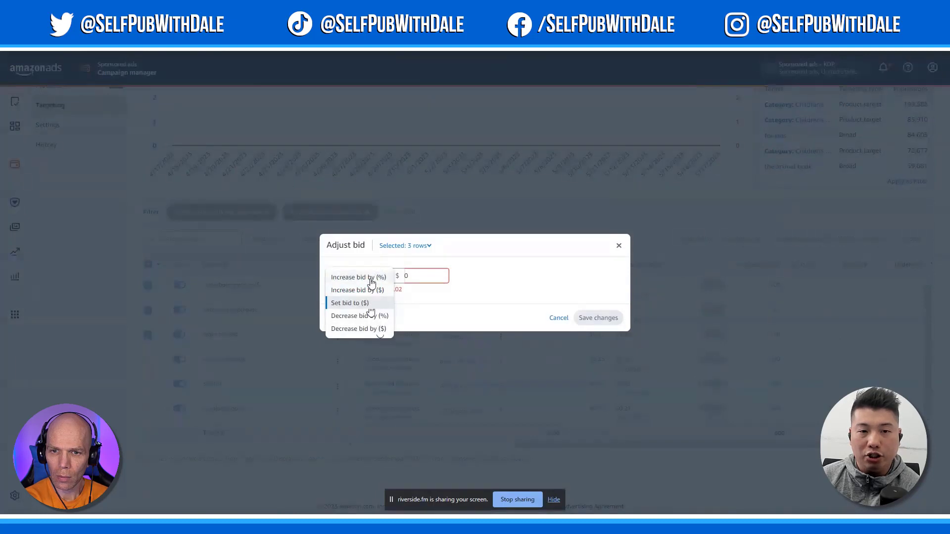
pyautogui.click(369, 277)
pyautogui.doubleClick(409, 280)
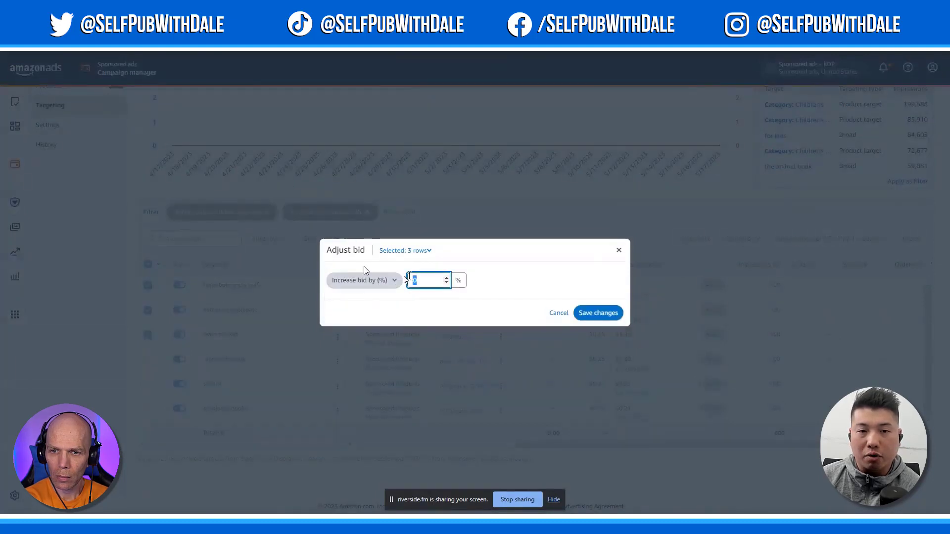
pyautogui.write('15')
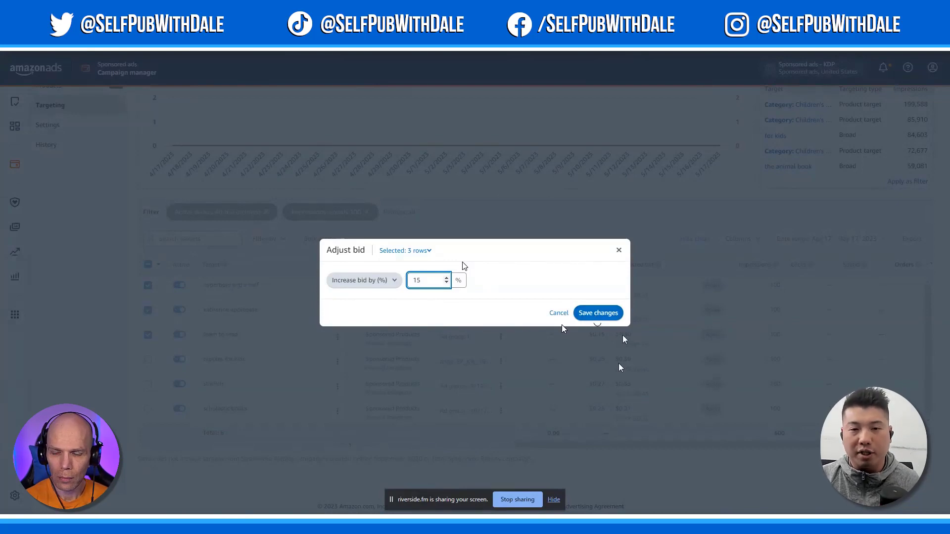
pyautogui.click(612, 317)
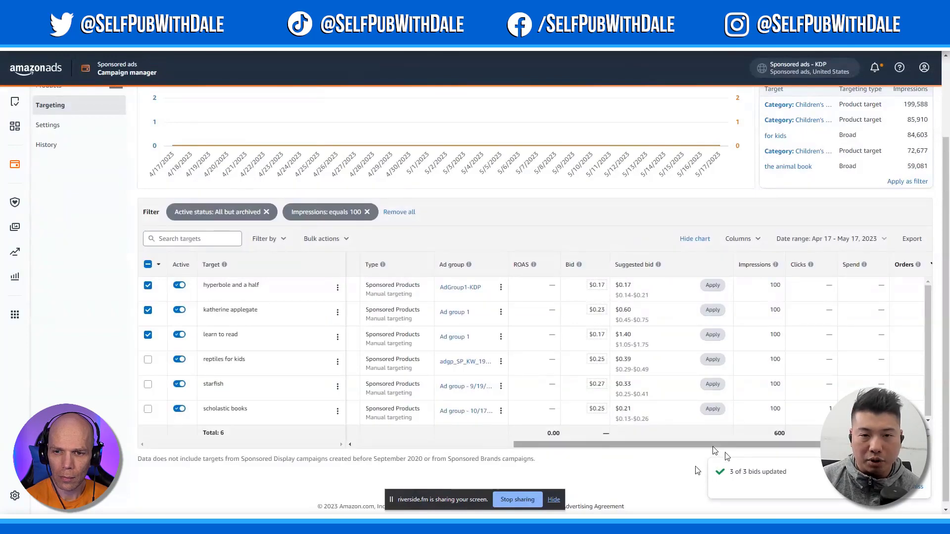
pyautogui.moveTo(715, 447); pyautogui.dragTo(712, 446)
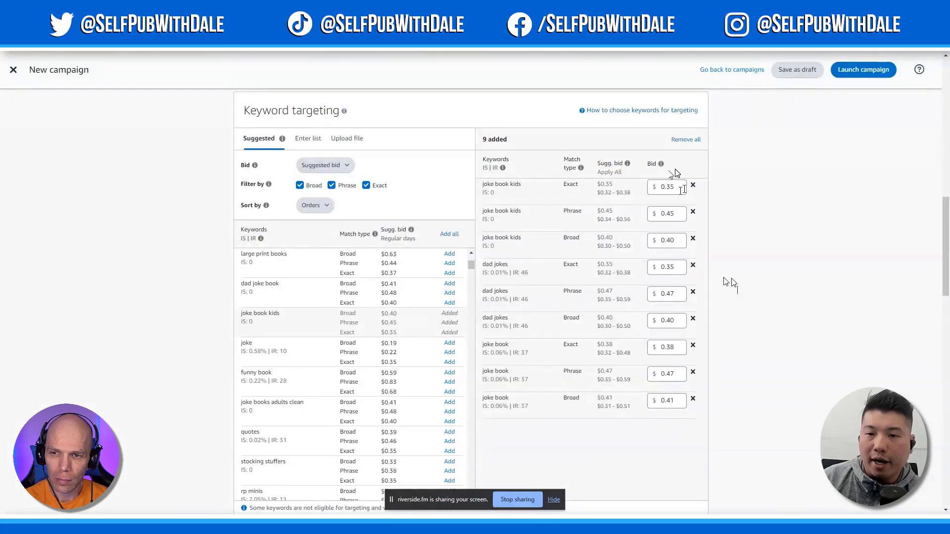
# - Expand negative keyword targeting in the new campaign and examine the negative phrase and negative exact match types, leaving negative exact selected
pyautogui.scroll(-2, 731, 283)
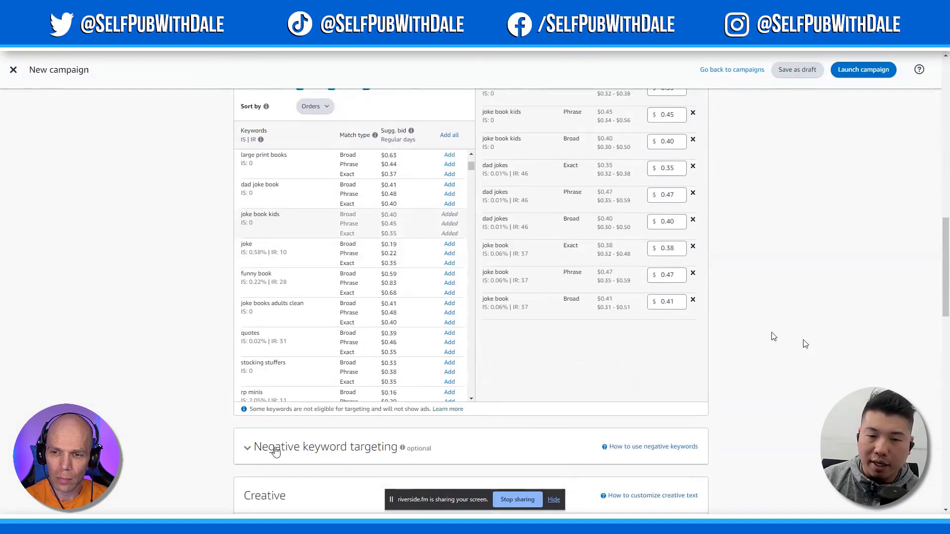
pyautogui.click(279, 447)
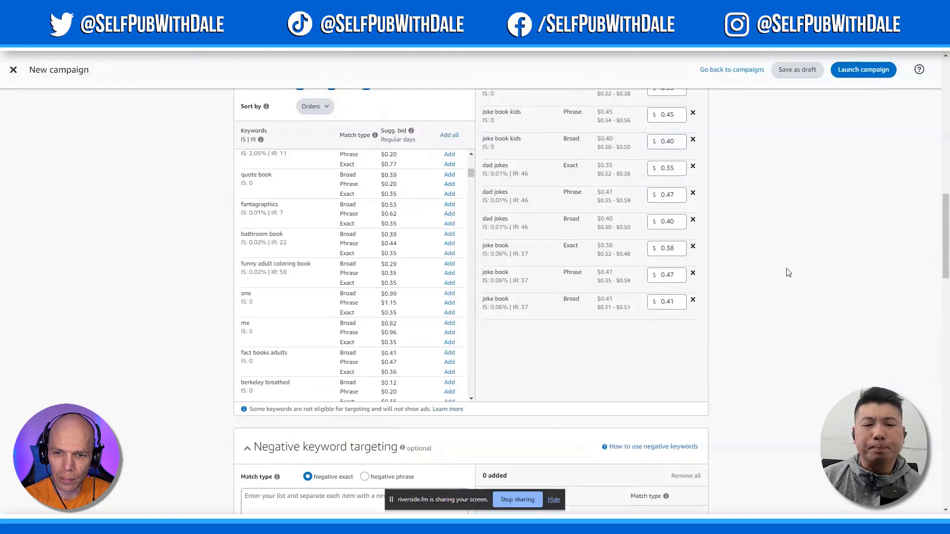
pyautogui.scroll(-4, 793, 271)
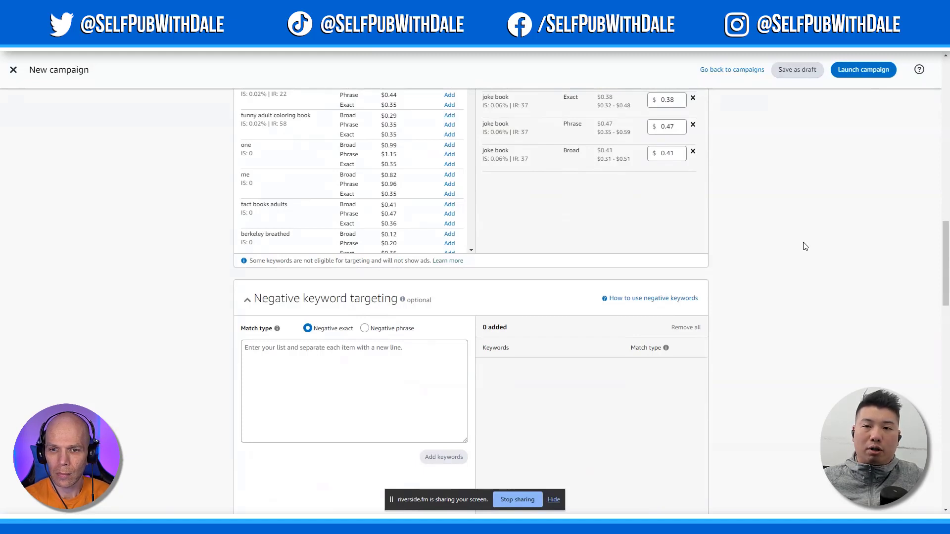
pyautogui.click(364, 329)
pyautogui.click(308, 348)
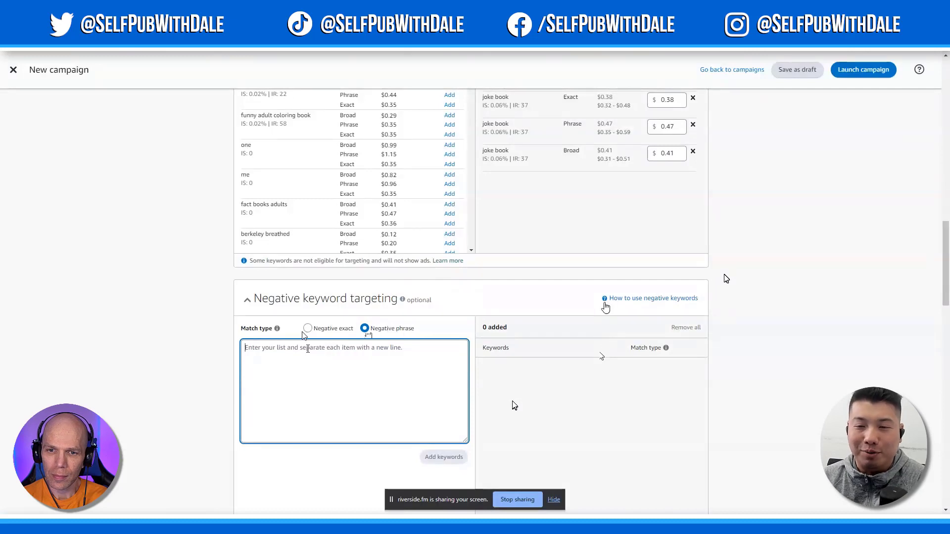
pyautogui.click(307, 329)
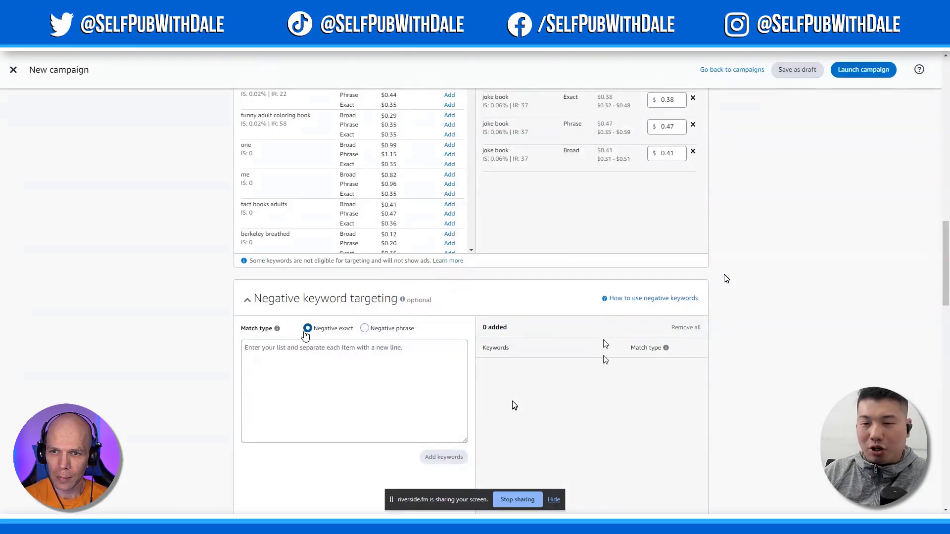
pyautogui.click(315, 349)
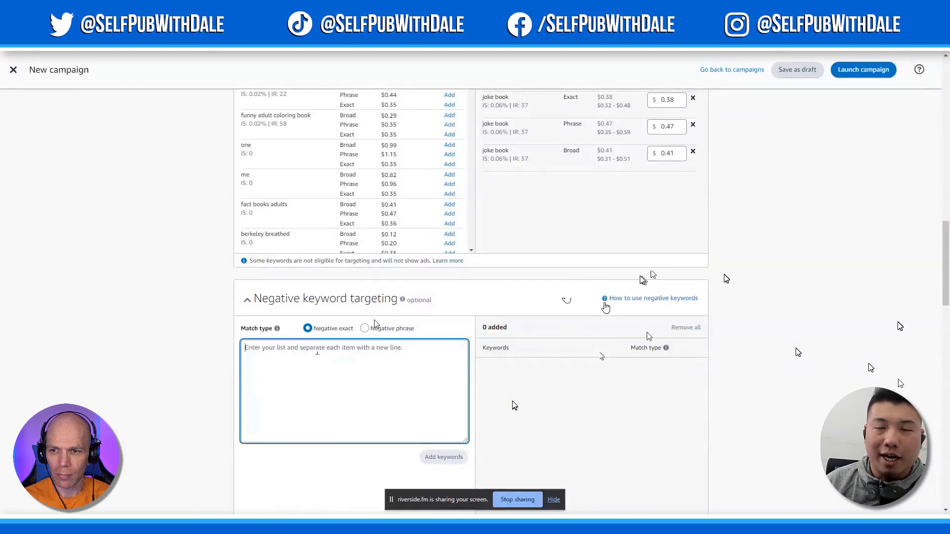
# - Examine the creative section's custom text field, its character limit and the ad preview without entering any text
pyautogui.scroll(-2, 797, 352)
pyautogui.scroll(-7, 797, 351)
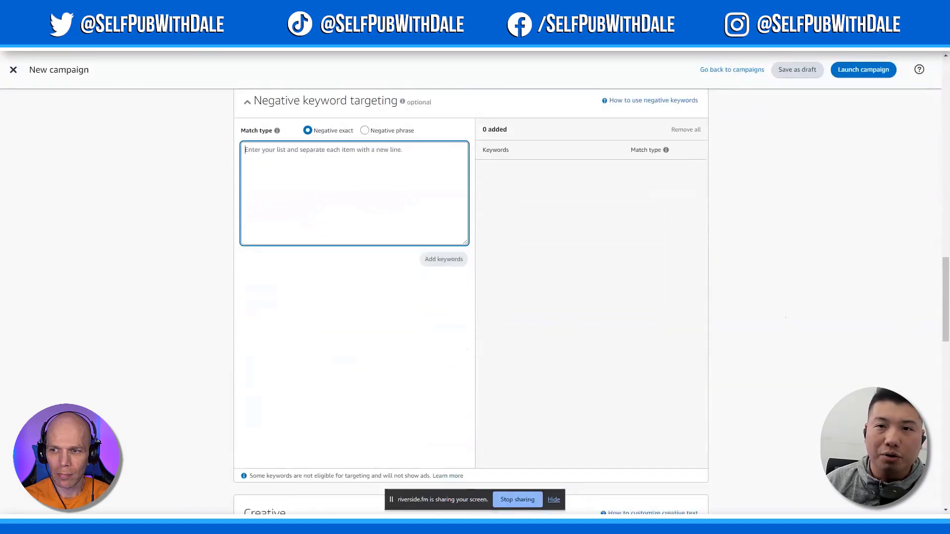
pyautogui.scroll(5, 785, 319)
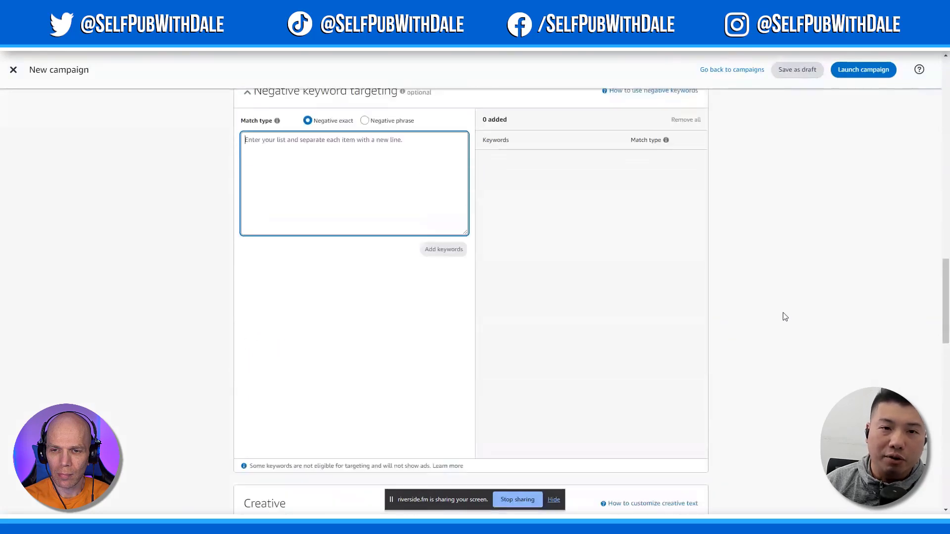
pyautogui.scroll(-3, 784, 314)
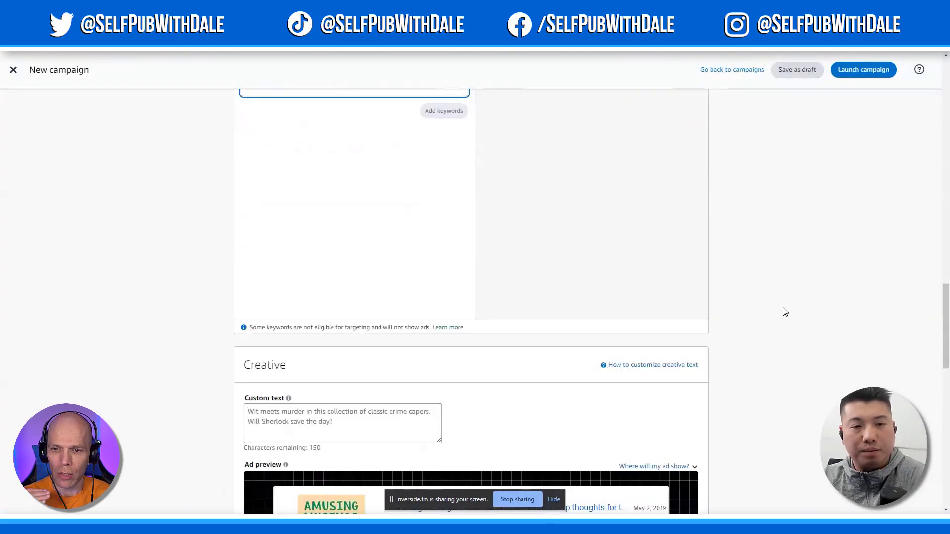
pyautogui.scroll(-4, 782, 312)
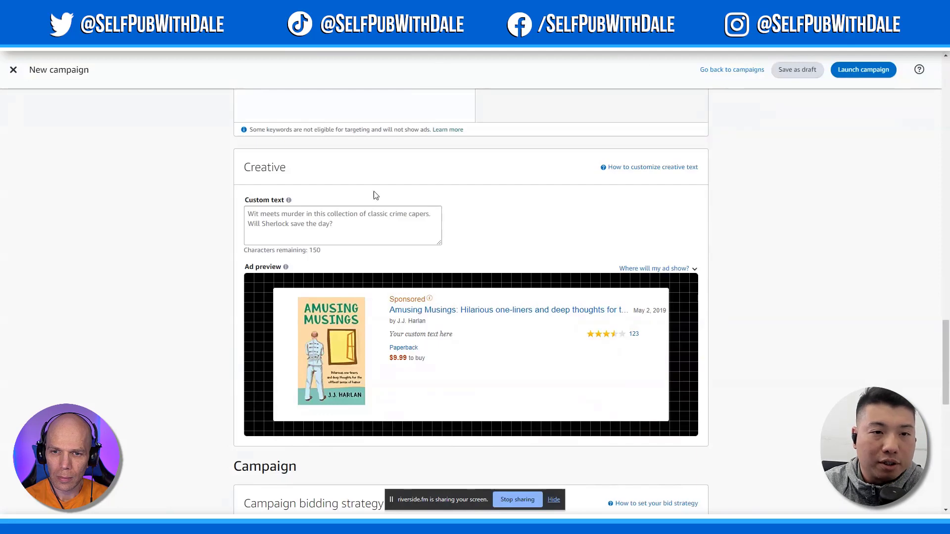
pyautogui.click(355, 226)
pyautogui.doubleClick(314, 250)
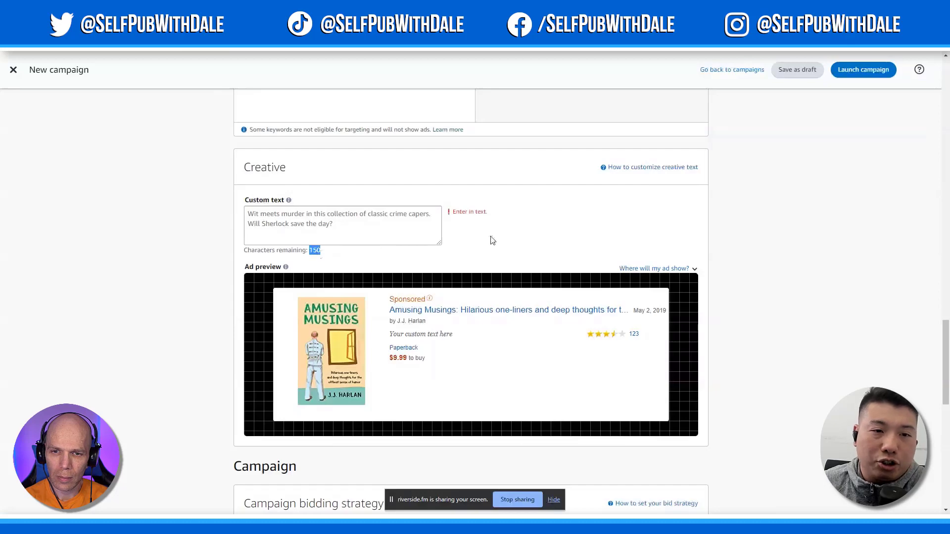
pyautogui.click(363, 216)
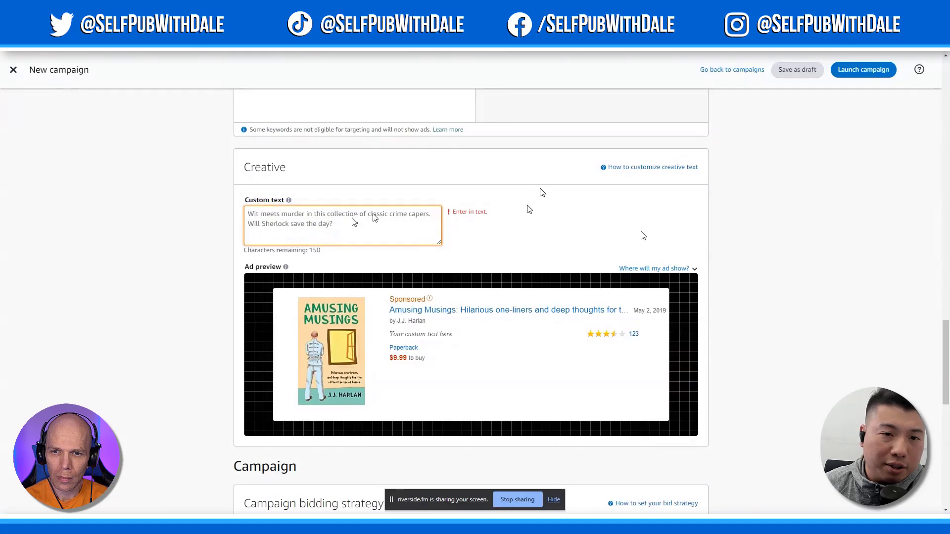
pyautogui.click(795, 207)
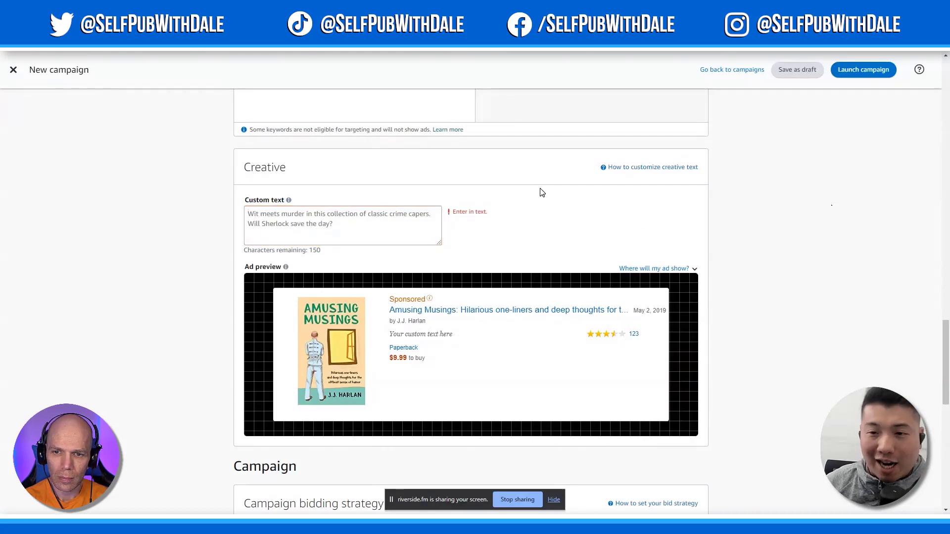
# - Review the campaign bidding strategy options and the bid adjustments by placement
pyautogui.scroll(-2, 542, 193)
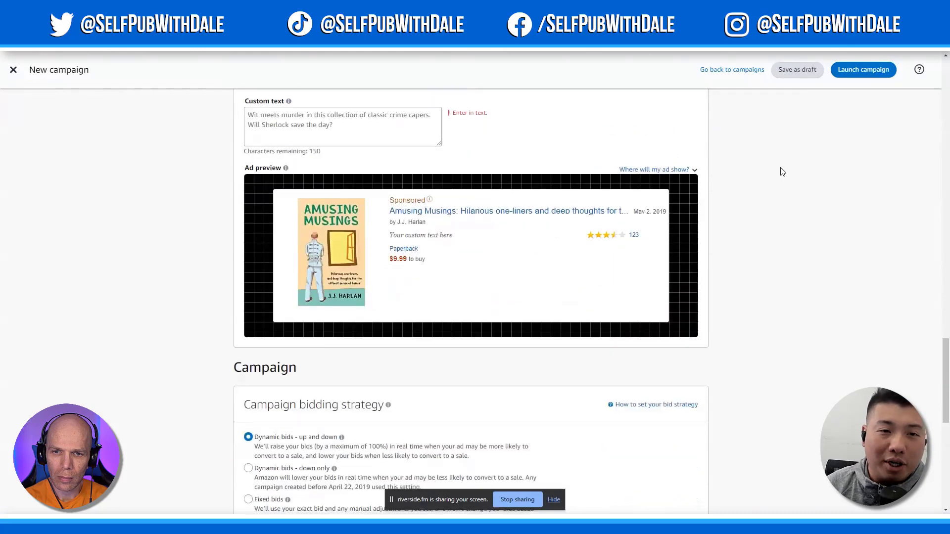
pyautogui.scroll(-5, 540, 178)
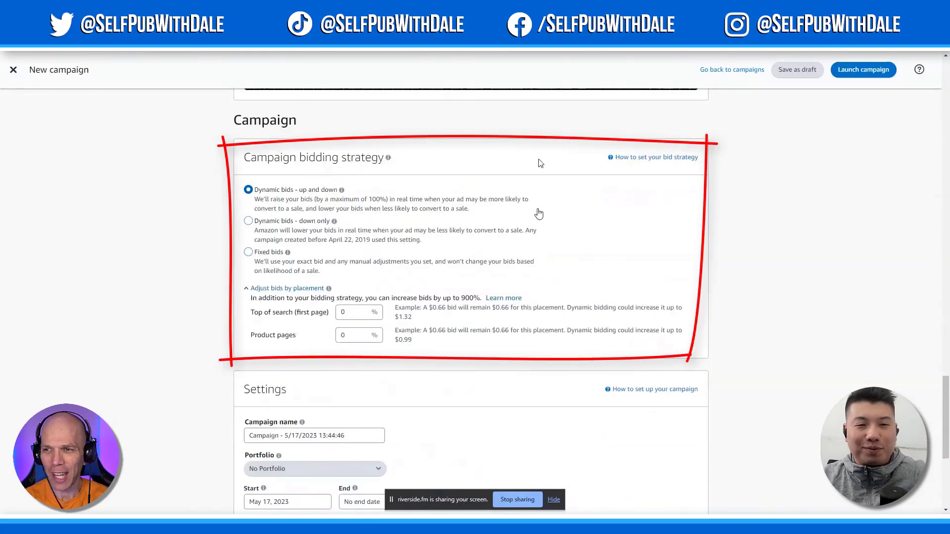